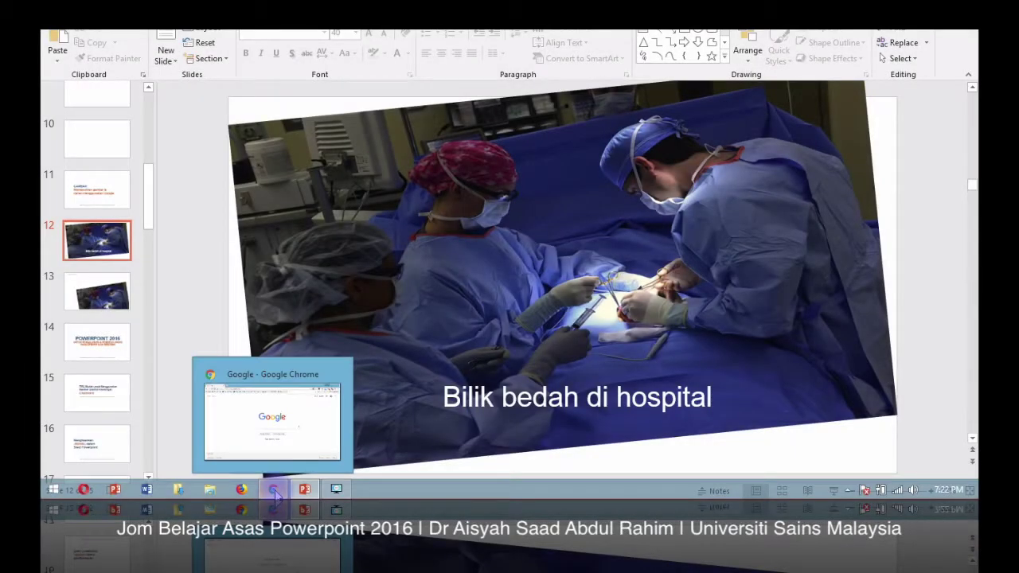
- Search Google in Chrome for 'hospital' and switch to the Images results
click(274, 491)
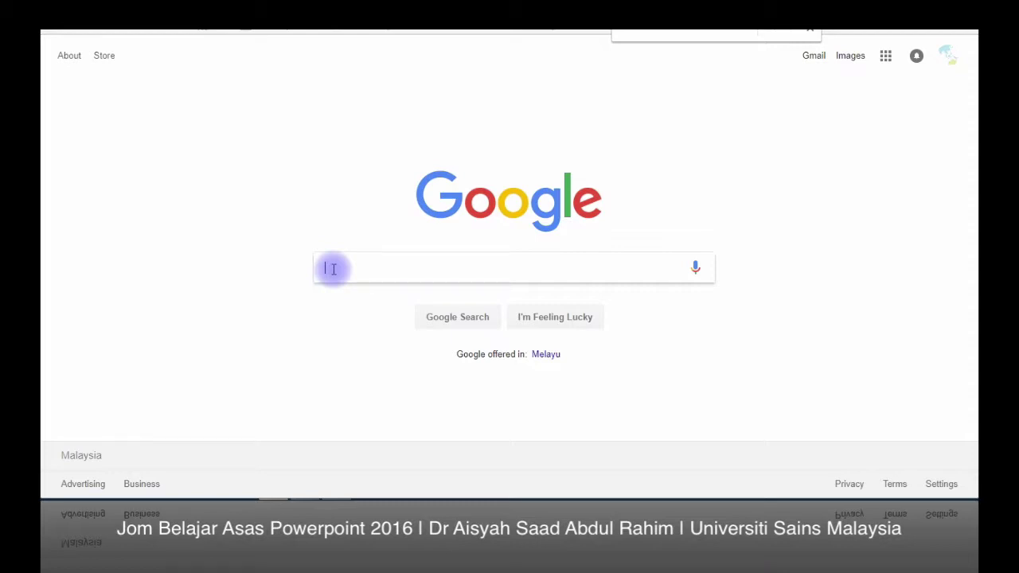
text(ho)
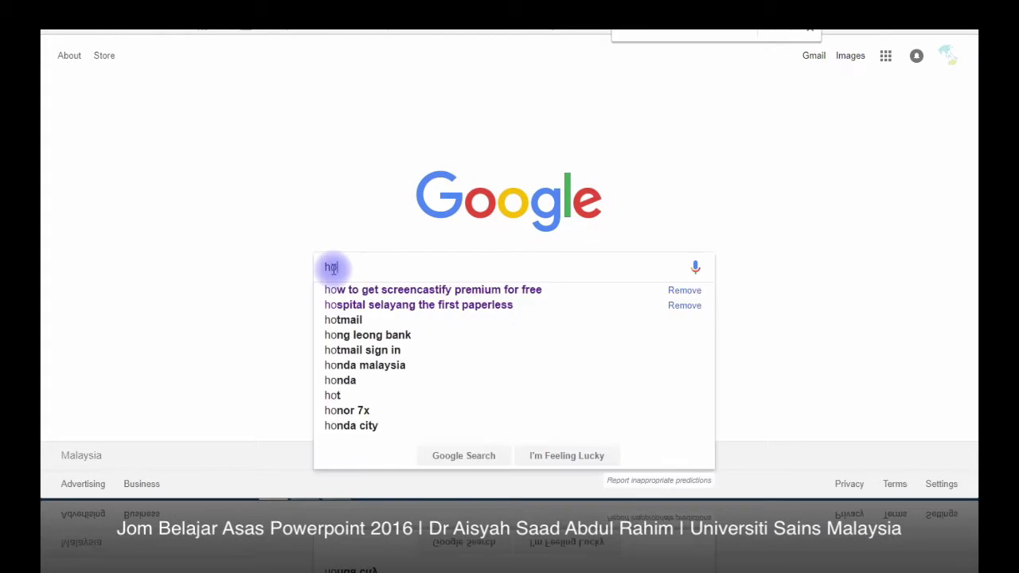
text(spital)
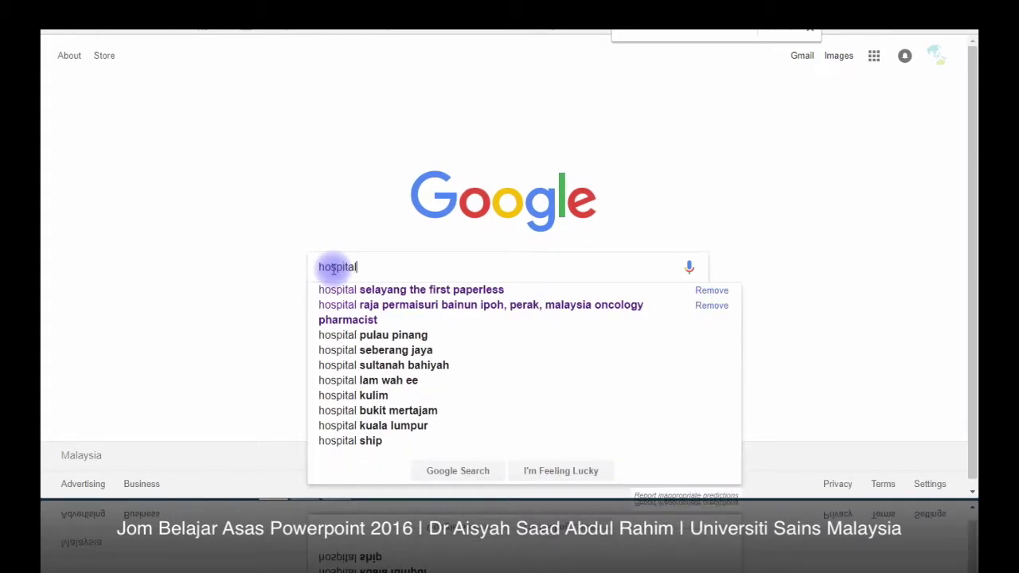
key(Escape)
key(Return)
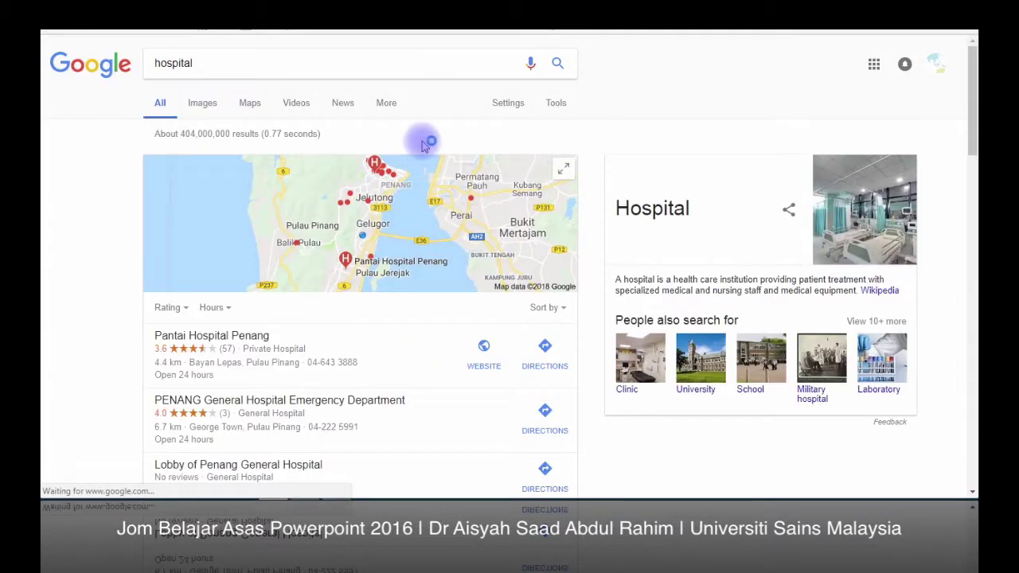
click(202, 105)
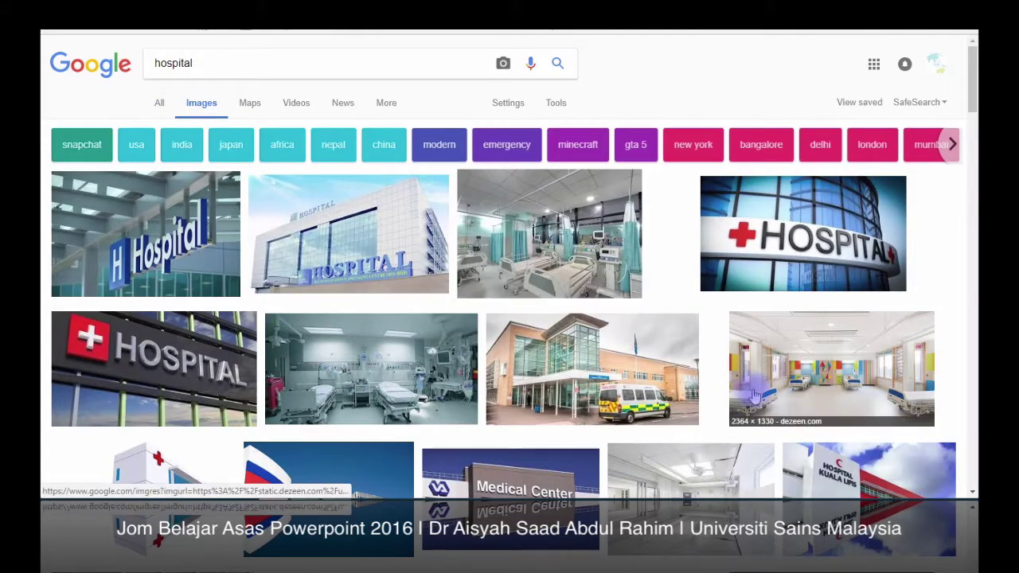
scroll(755, 396, down, 2)
scroll(754, 396, down, 3)
scroll(756, 392, down, 3)
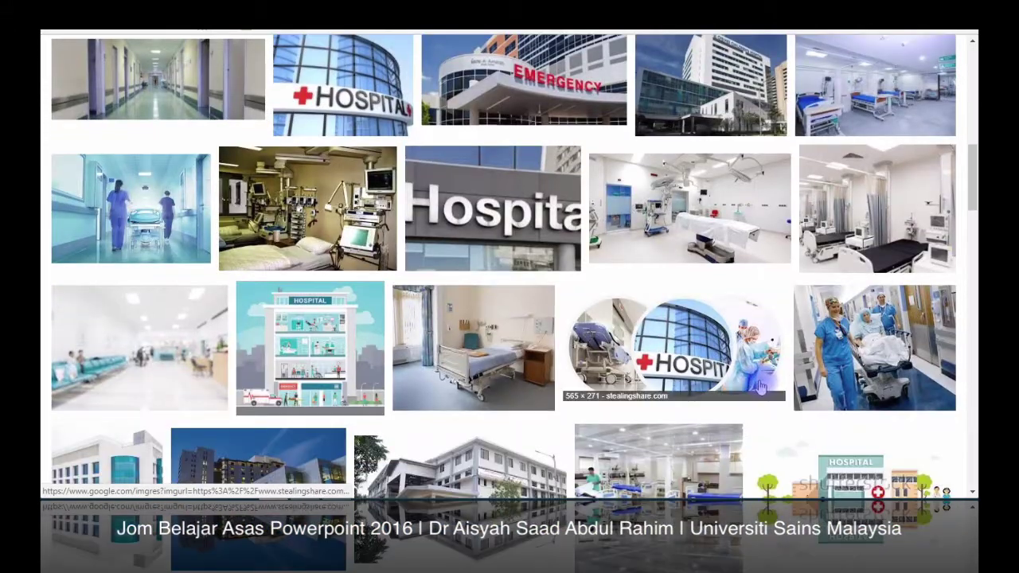
scroll(760, 388, down, 3)
scroll(760, 388, down, 1)
scroll(760, 387, down, 1)
scroll(762, 388, down, 2)
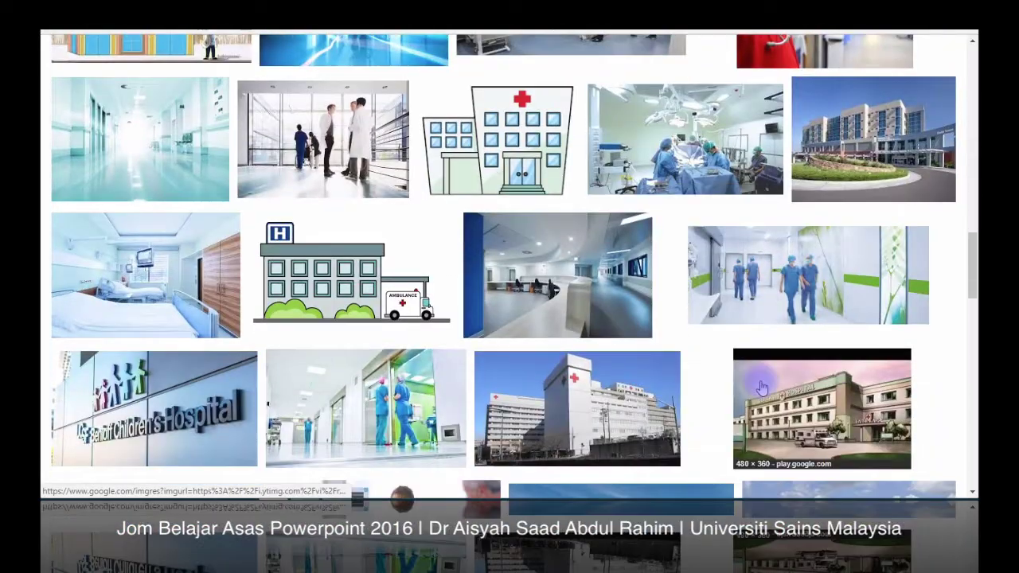
scroll(761, 388, down, 2)
scroll(761, 388, down, 2)
scroll(764, 382, up, 5)
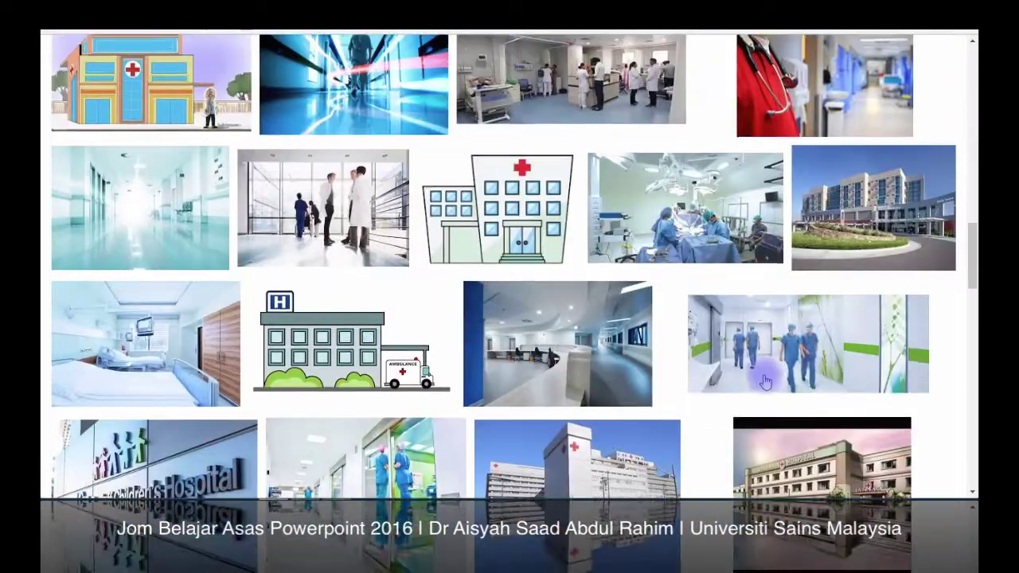
scroll(764, 382, up, 5)
scroll(762, 378, up, 5)
scroll(762, 375, up, 5)
scroll(760, 373, up, 5)
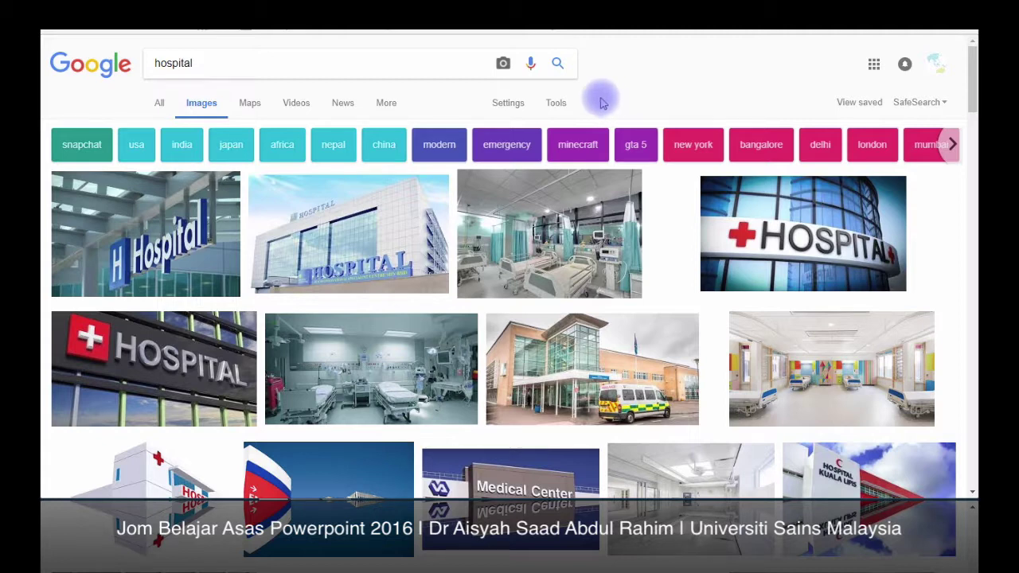
- Filter the hospital images by size, trying Icon first, then Larger than 1024×768
click(551, 102)
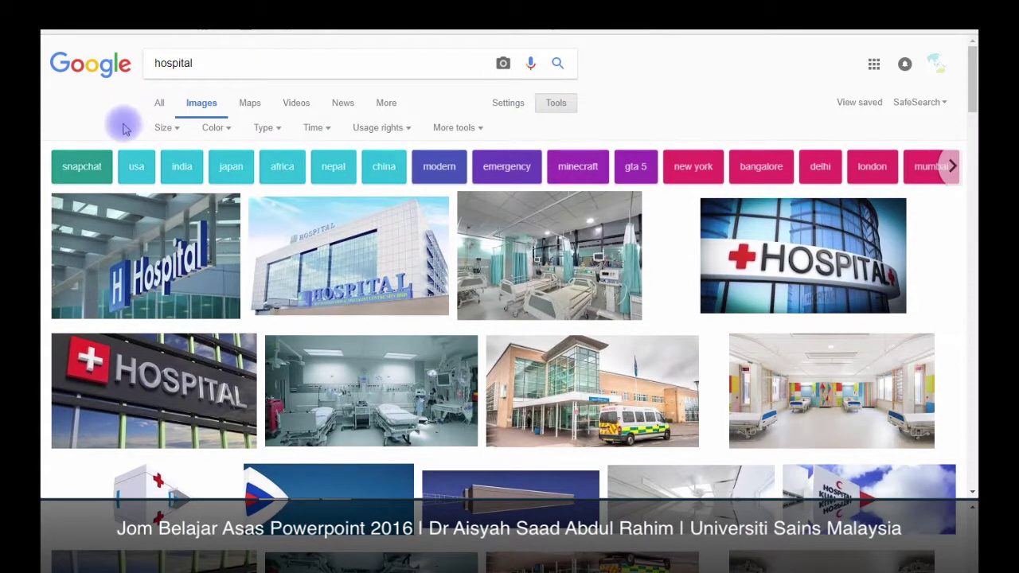
click(169, 128)
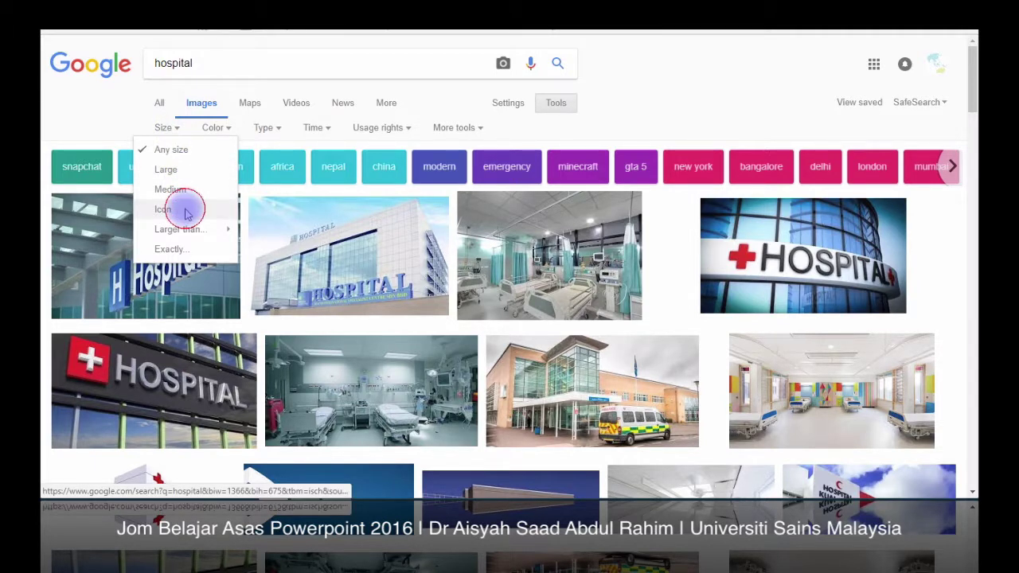
click(183, 209)
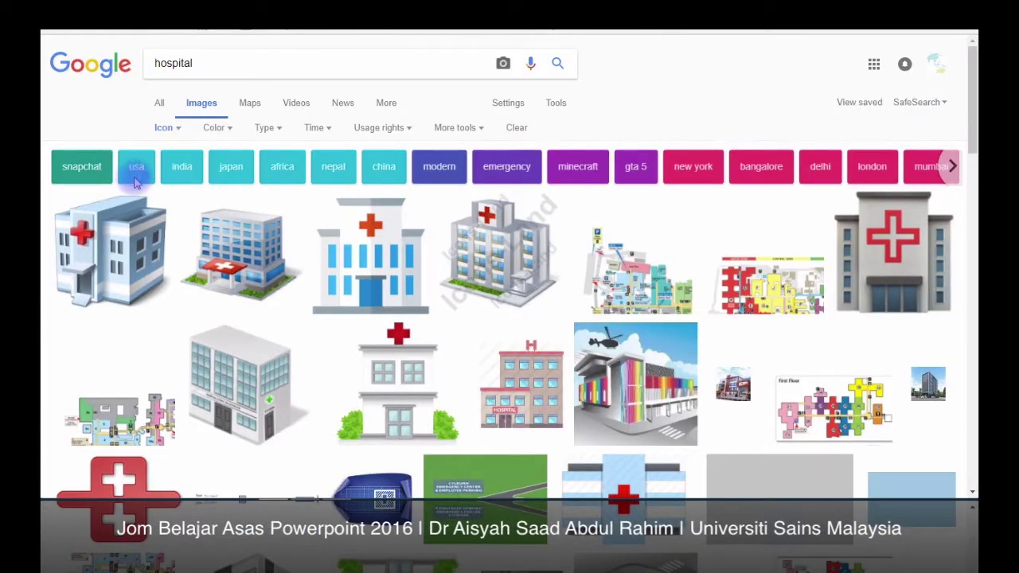
click(179, 132)
mouse_move(180, 229)
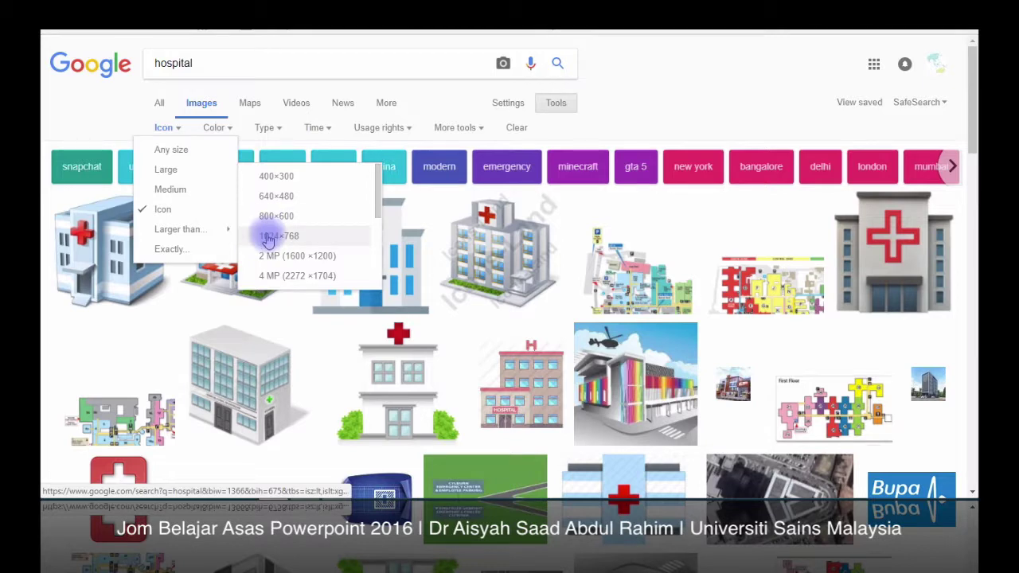
click(267, 239)
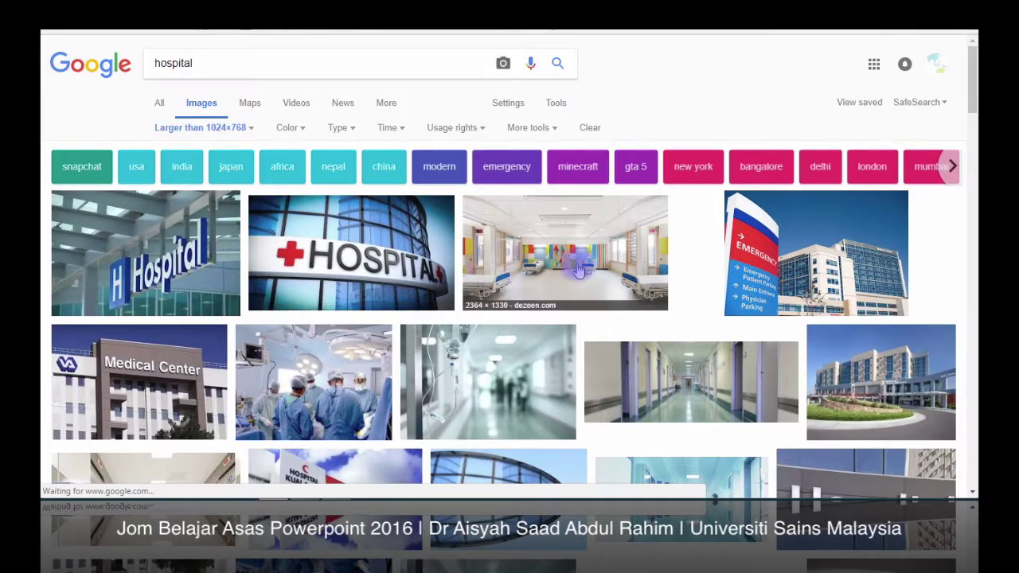
scroll(708, 303, down, 2)
scroll(718, 316, down, 2)
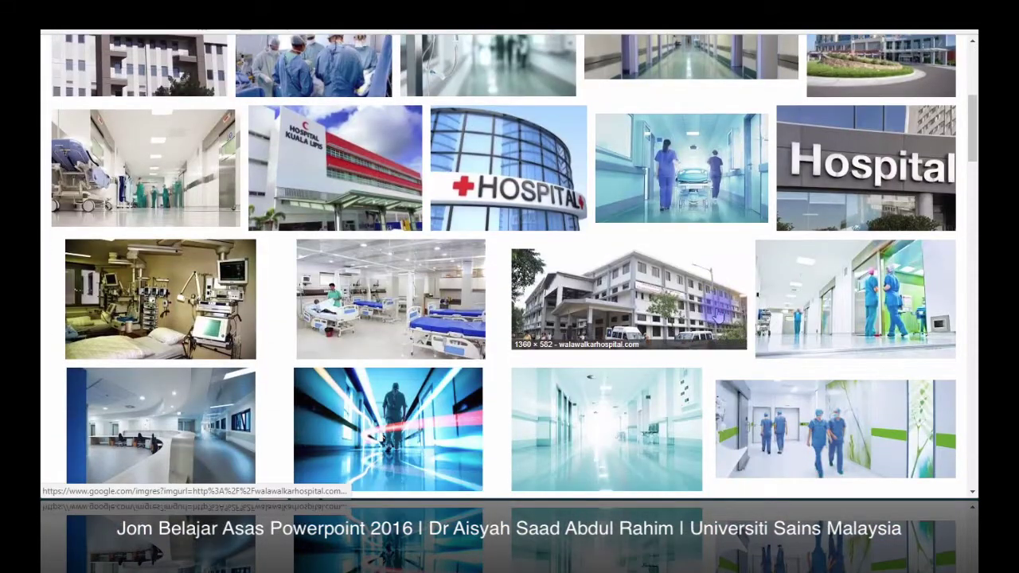
scroll(719, 314, down, 2)
scroll(719, 314, down, 2)
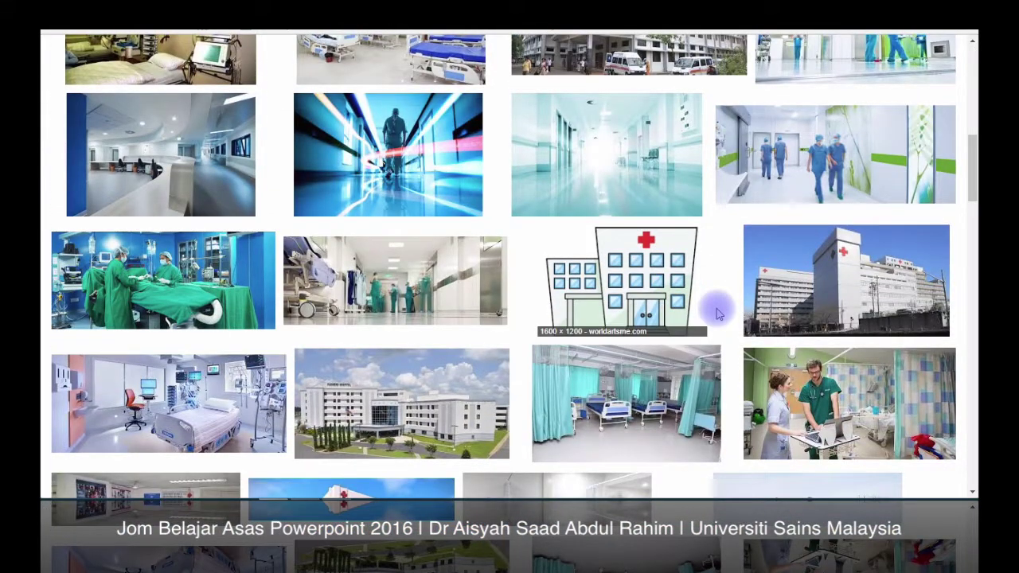
scroll(718, 314, up, 2)
scroll(720, 302, up, 4)
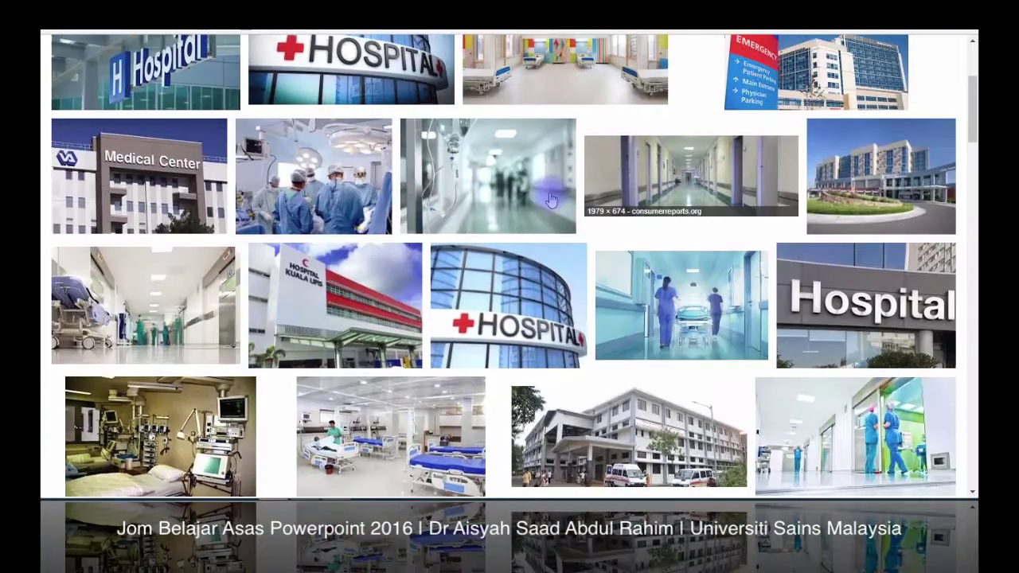
scroll(318, 159, up, 3)
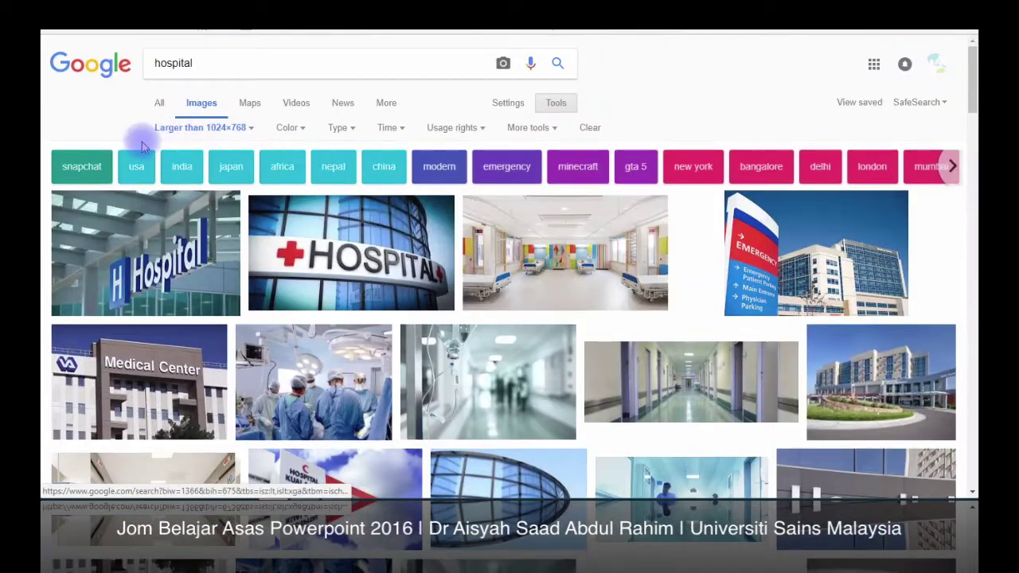
- Reset Size to Any size, and try Black and white and yellow before setting Color to Any color
click(211, 129)
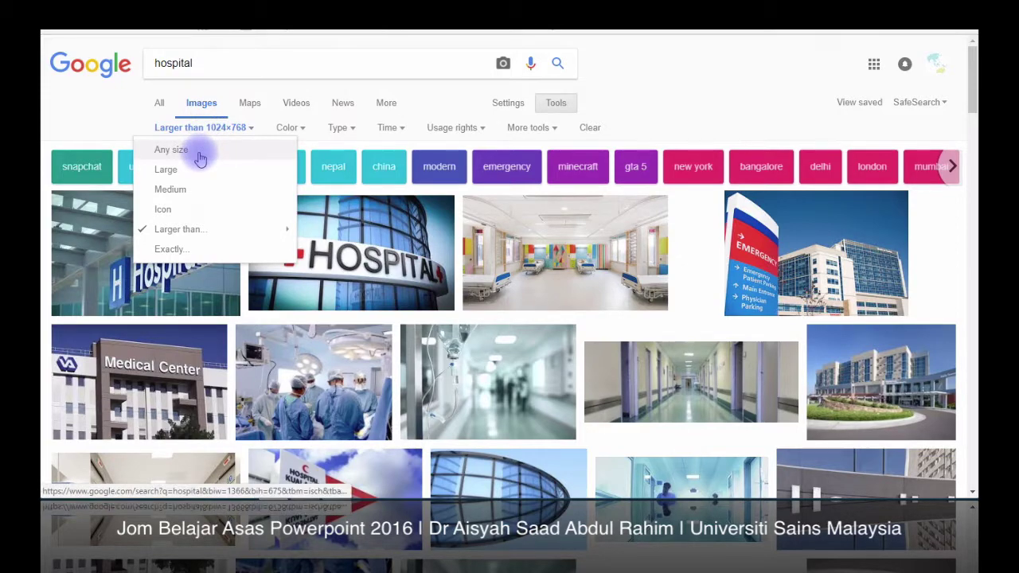
click(200, 157)
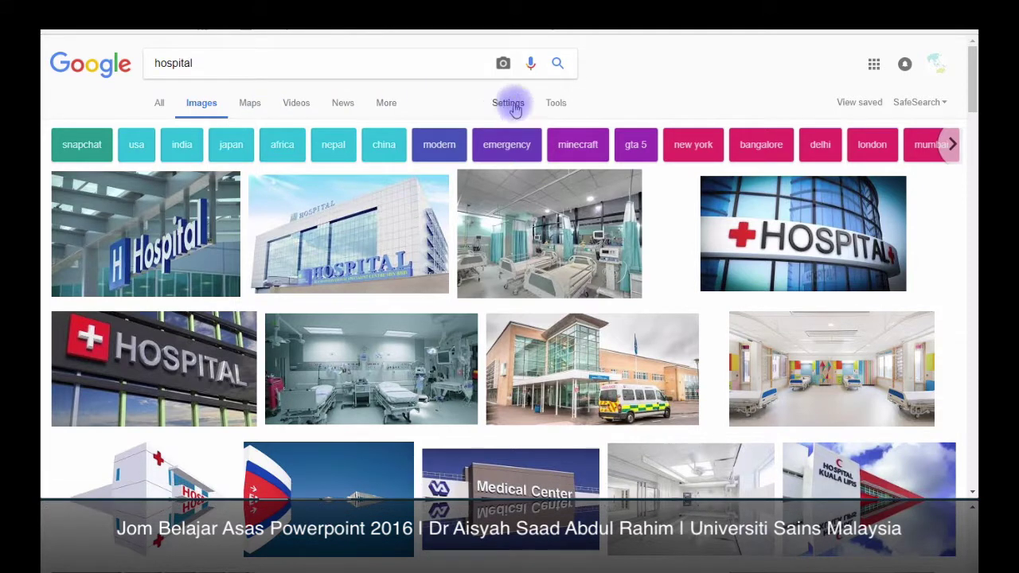
click(555, 103)
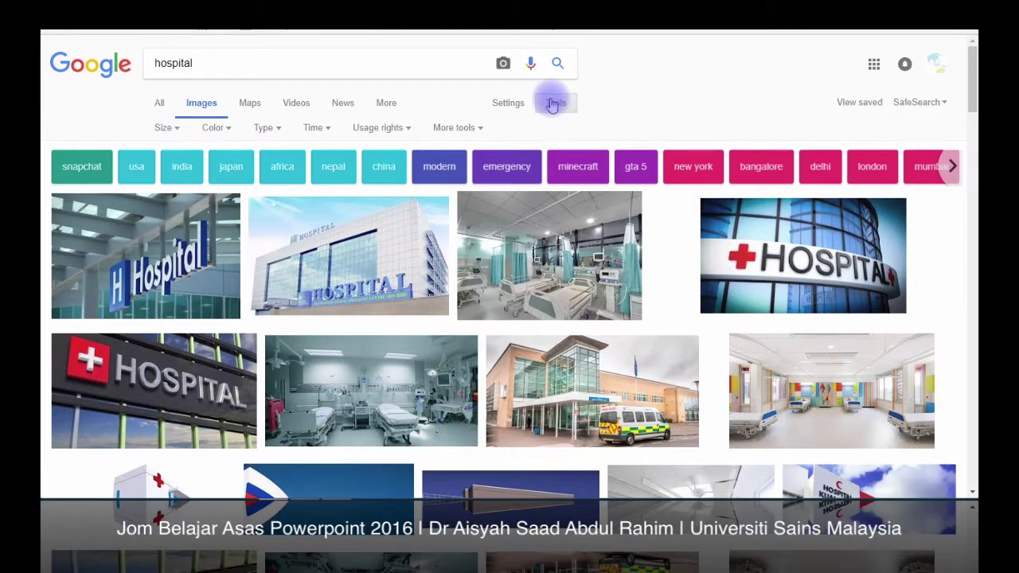
click(228, 130)
click(226, 195)
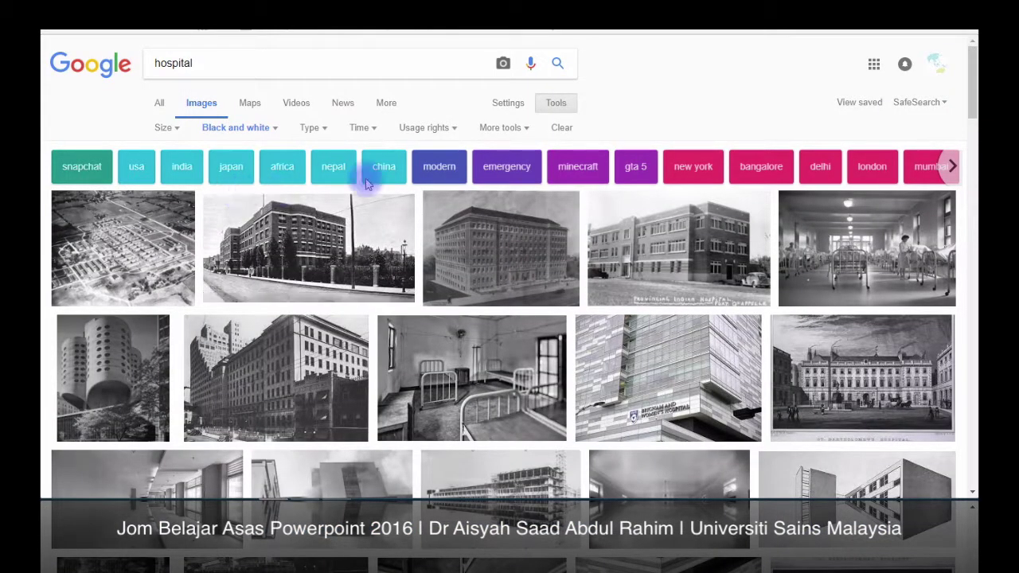
click(271, 132)
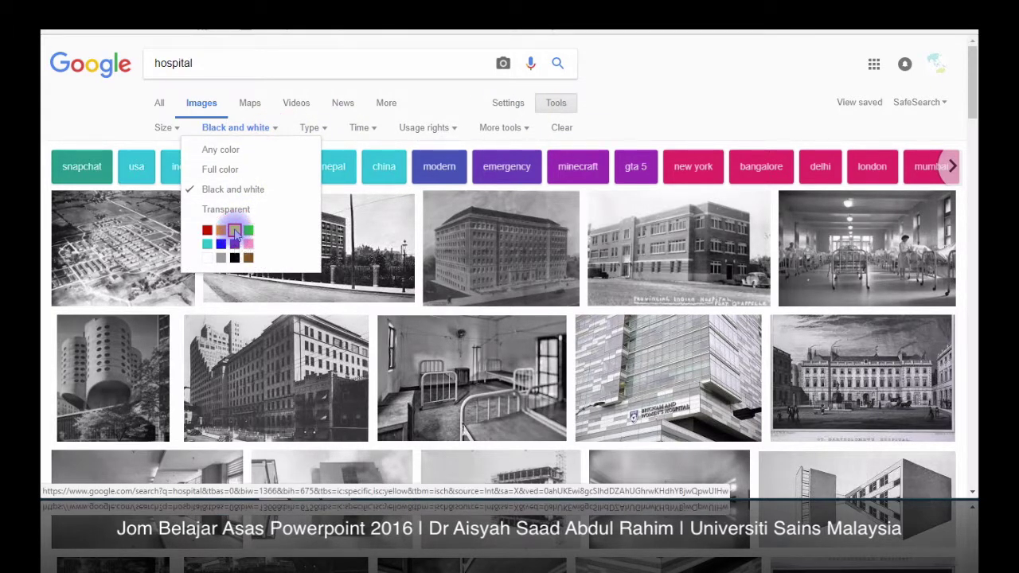
click(235, 231)
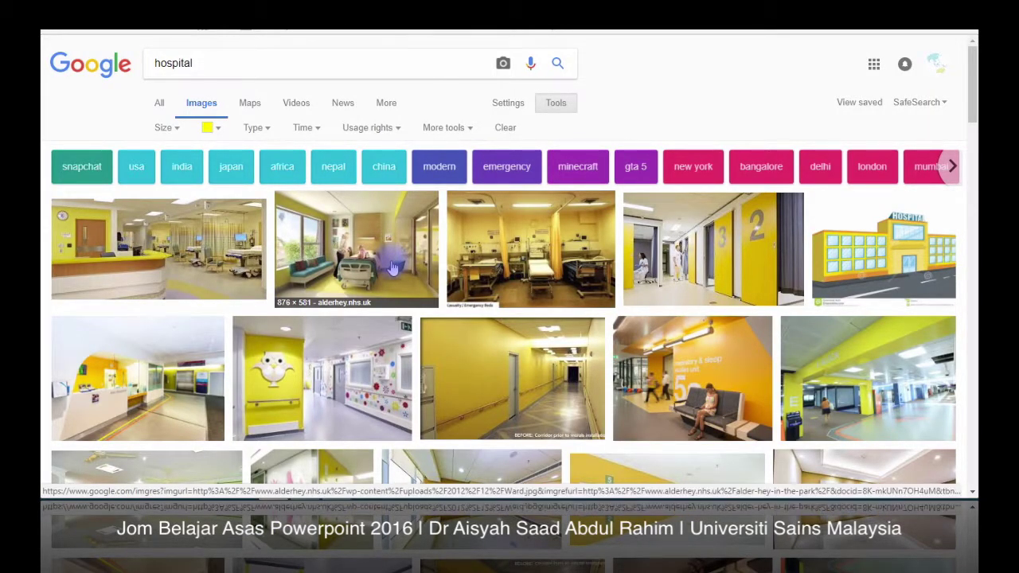
click(222, 135)
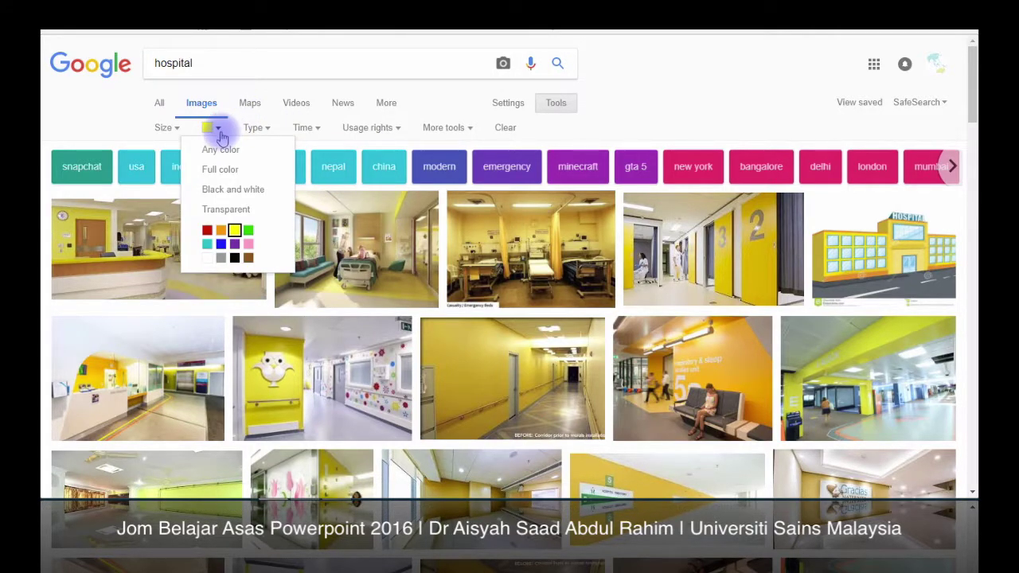
click(219, 151)
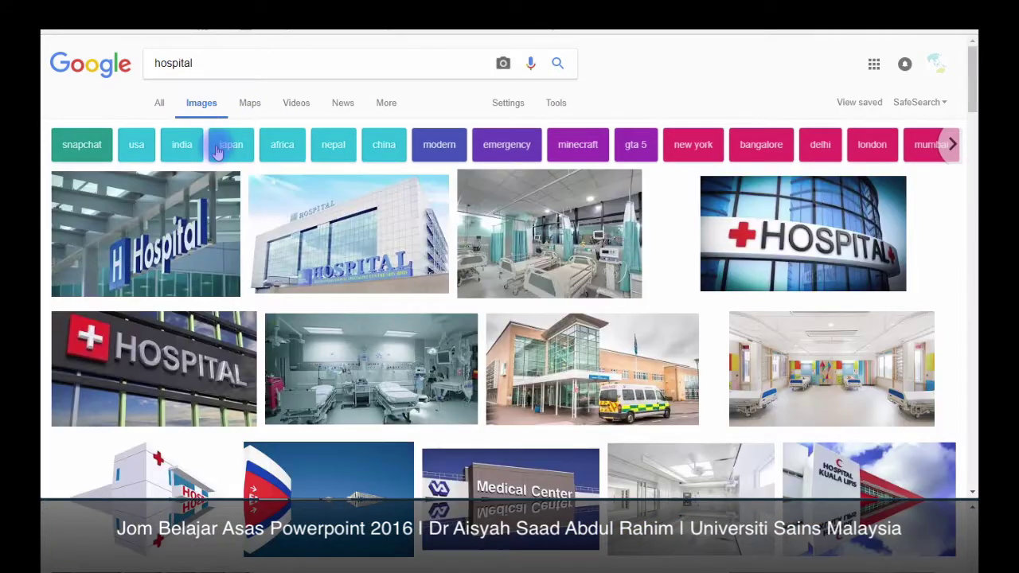
- Try the Face type filter, then set Type back to Any type
click(556, 103)
click(270, 129)
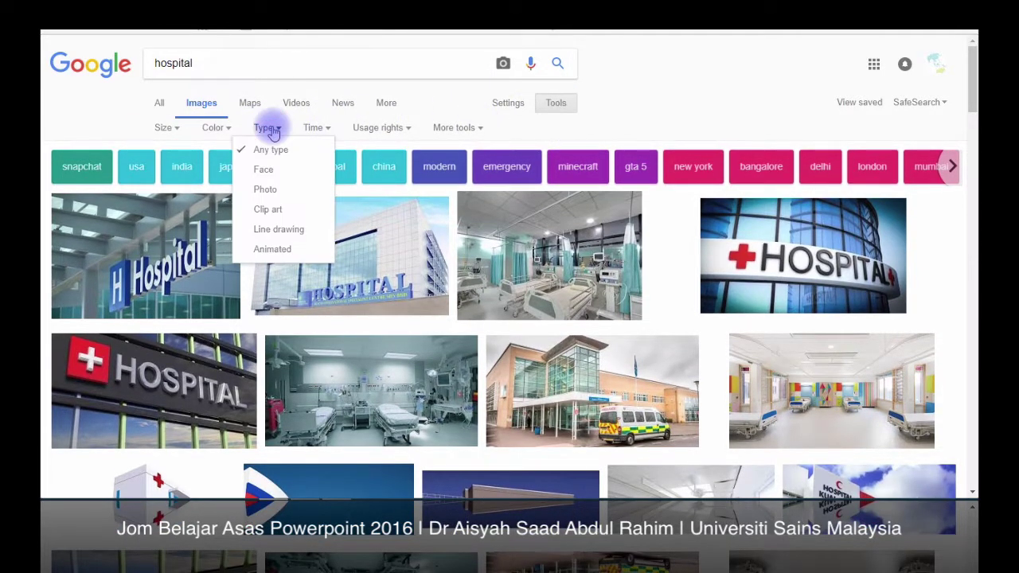
click(269, 170)
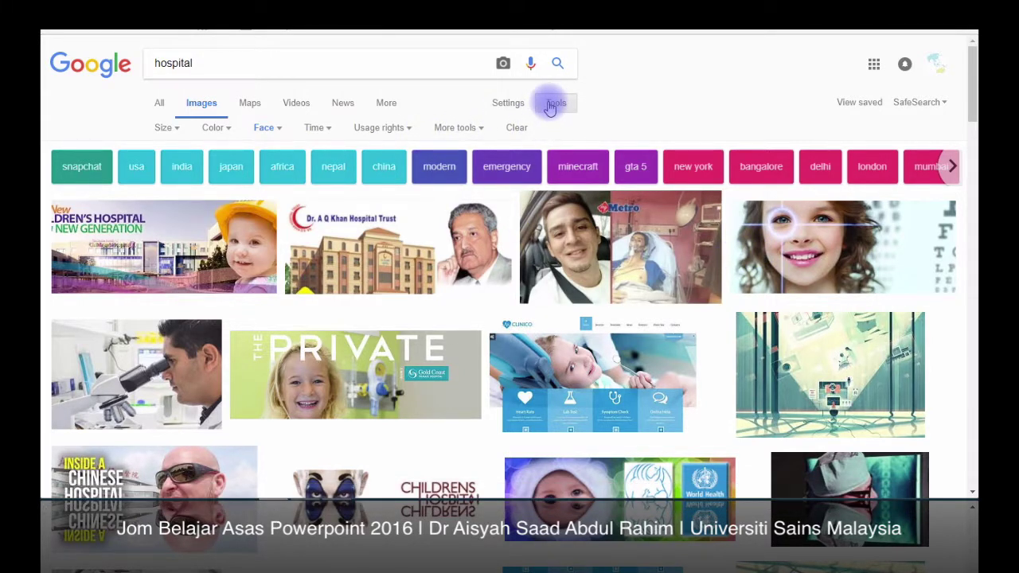
click(271, 127)
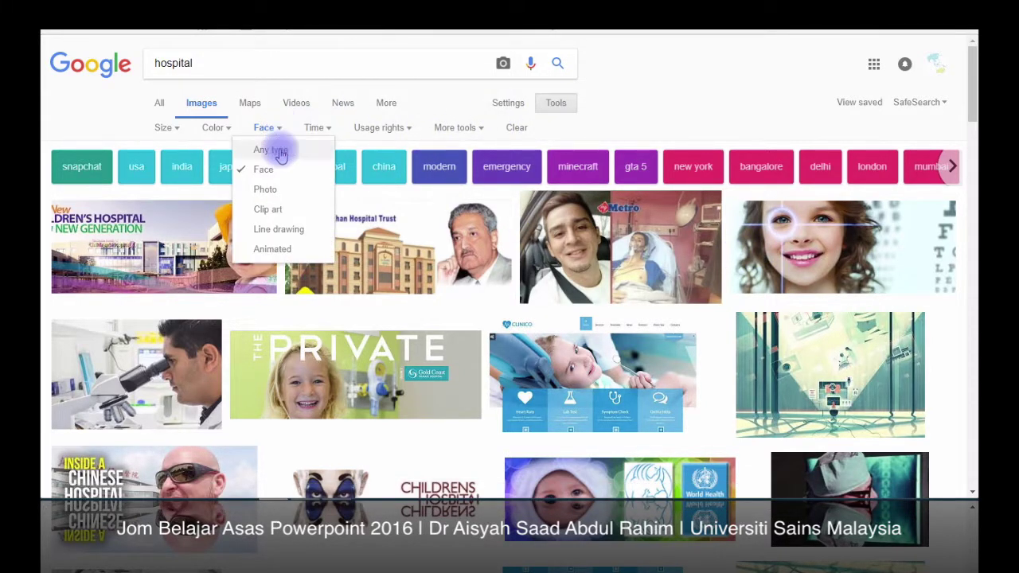
click(271, 149)
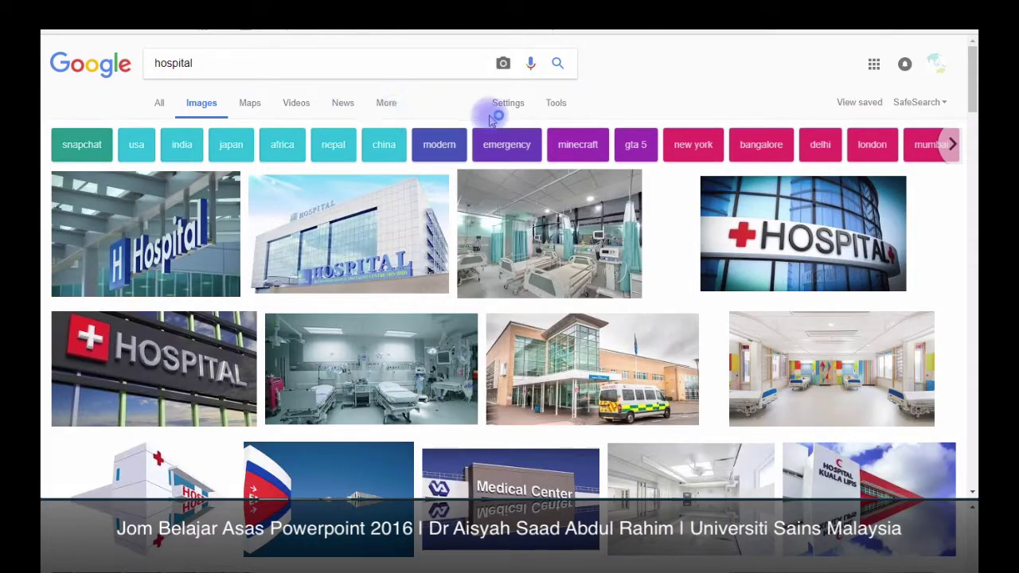
- Look at the Time filter choices, leaving it at Any time
click(560, 103)
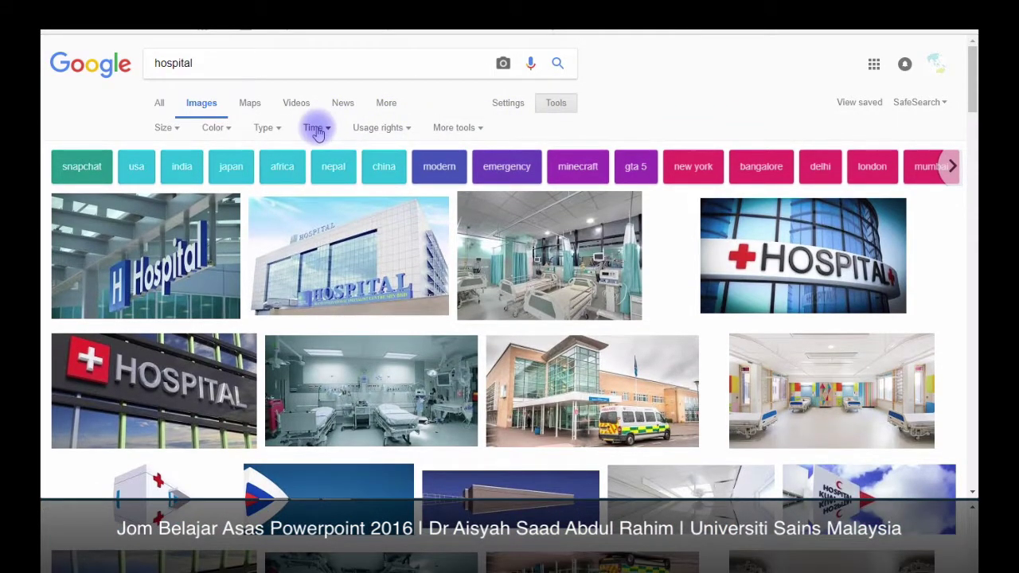
click(317, 131)
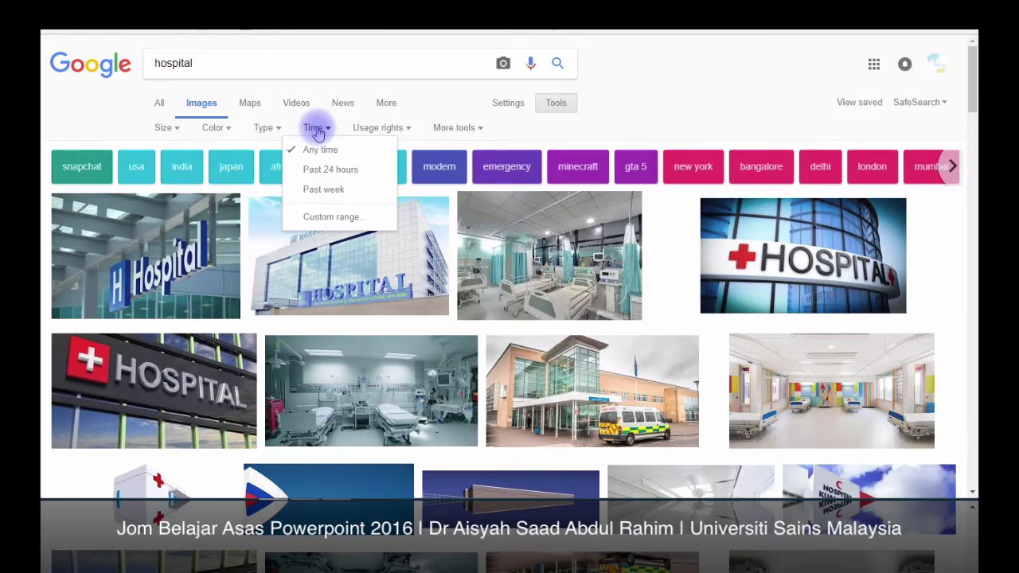
click(313, 171)
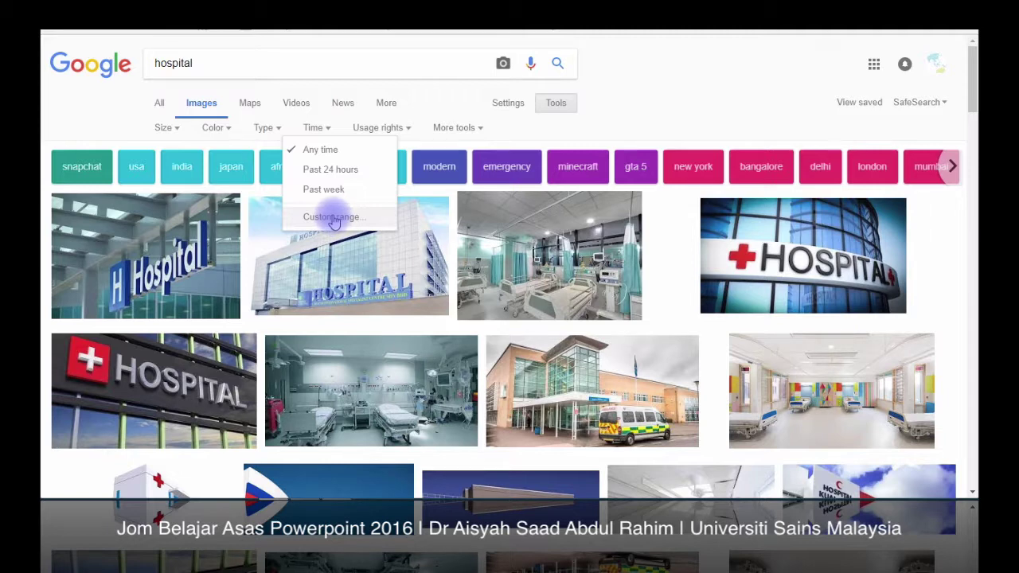
- Set Usage rights to 'Labeled for noncommercial reuse with modification'
click(513, 126)
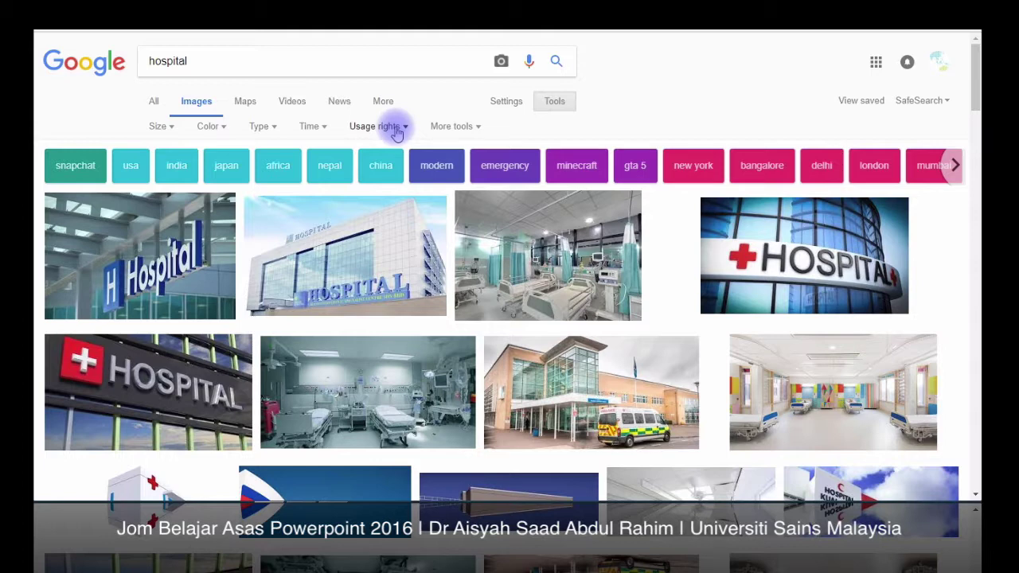
click(396, 128)
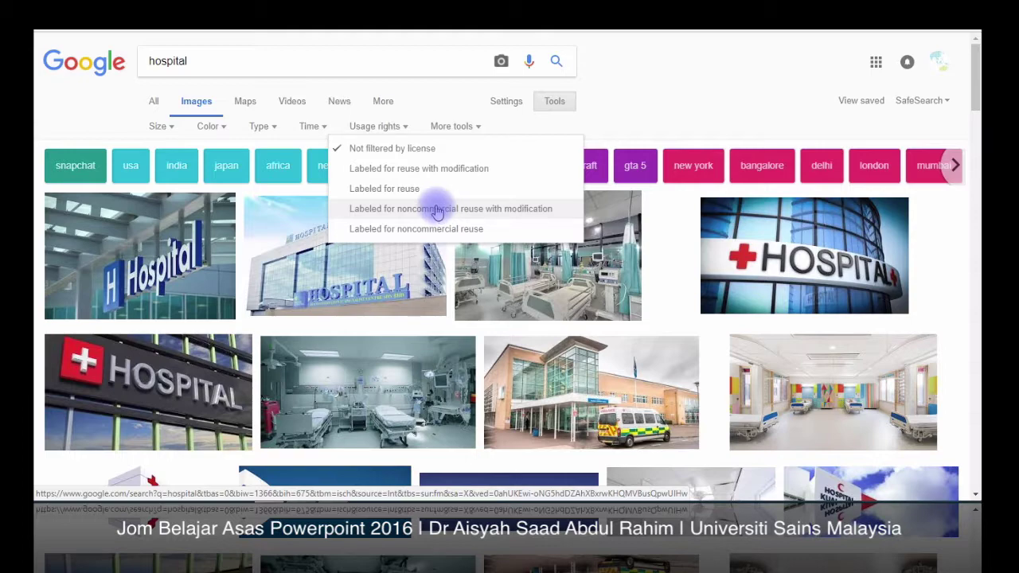
click(436, 209)
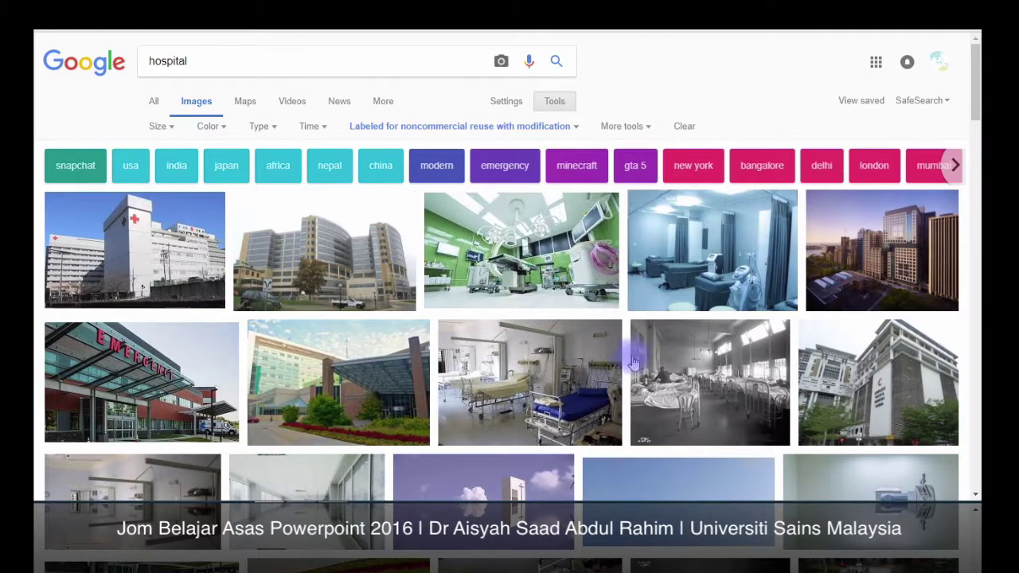
- Find the green Hospital road-sign image and visit its Picserver source page
scroll(666, 368, down, 5)
scroll(667, 369, down, 5)
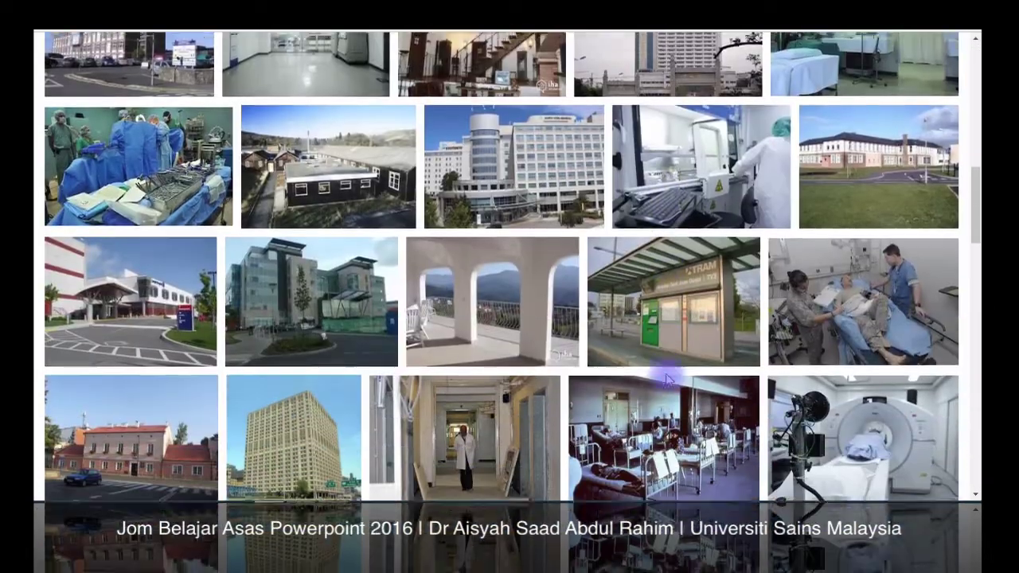
scroll(690, 342, up, 5)
scroll(684, 338, up, 5)
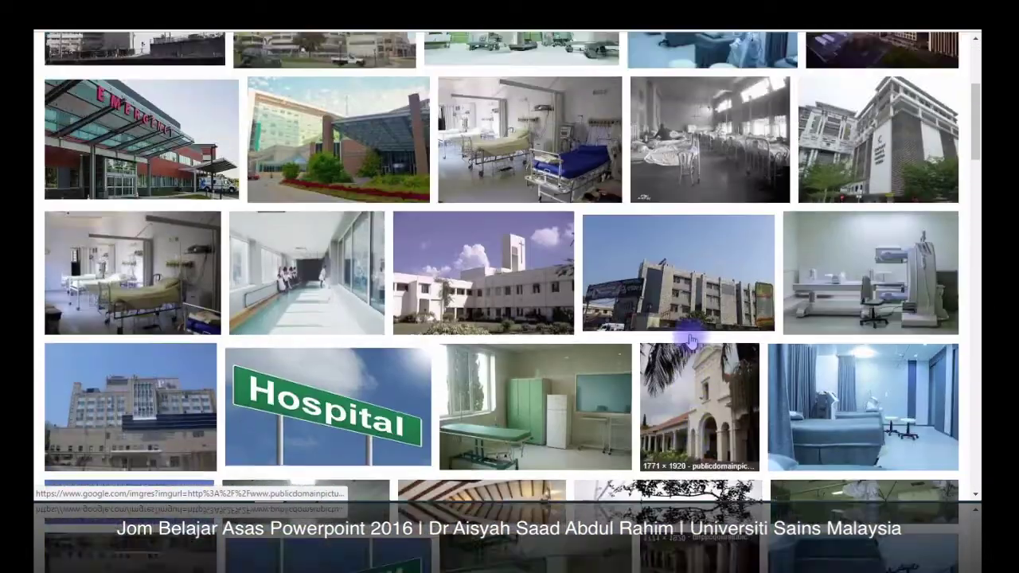
scroll(685, 338, up, 5)
scroll(560, 326, down, 1)
scroll(560, 326, down, 4)
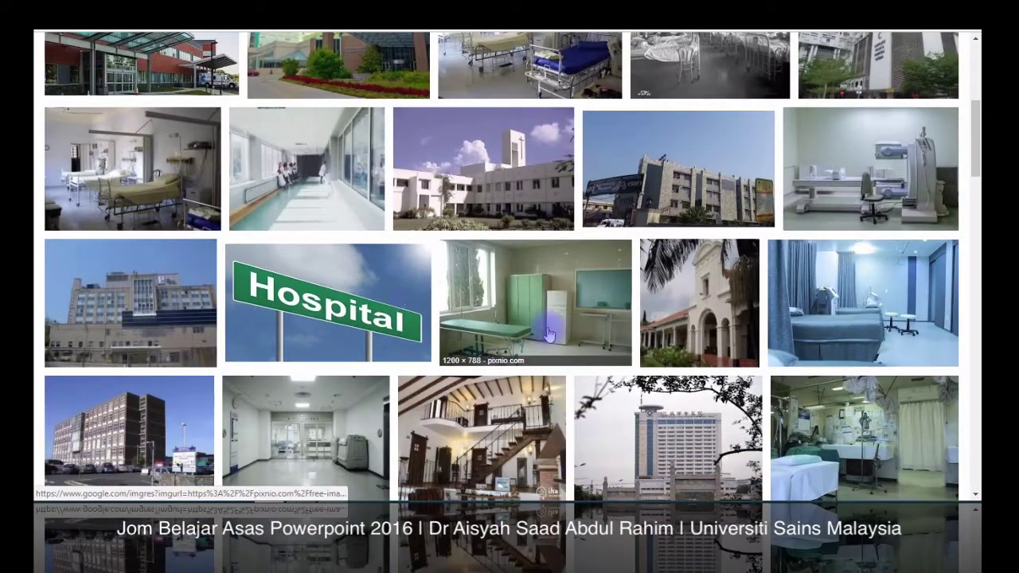
click(370, 300)
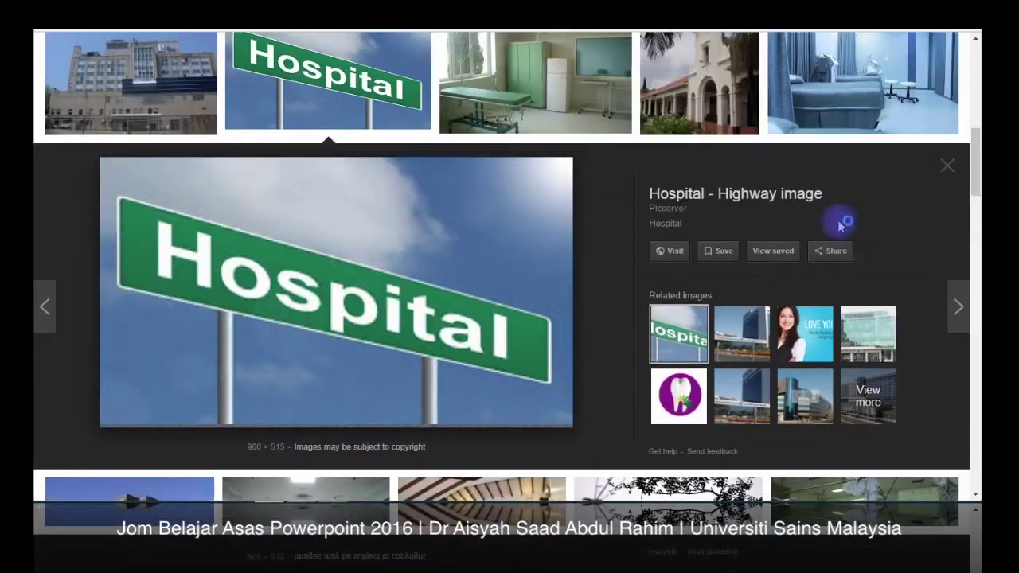
click(756, 194)
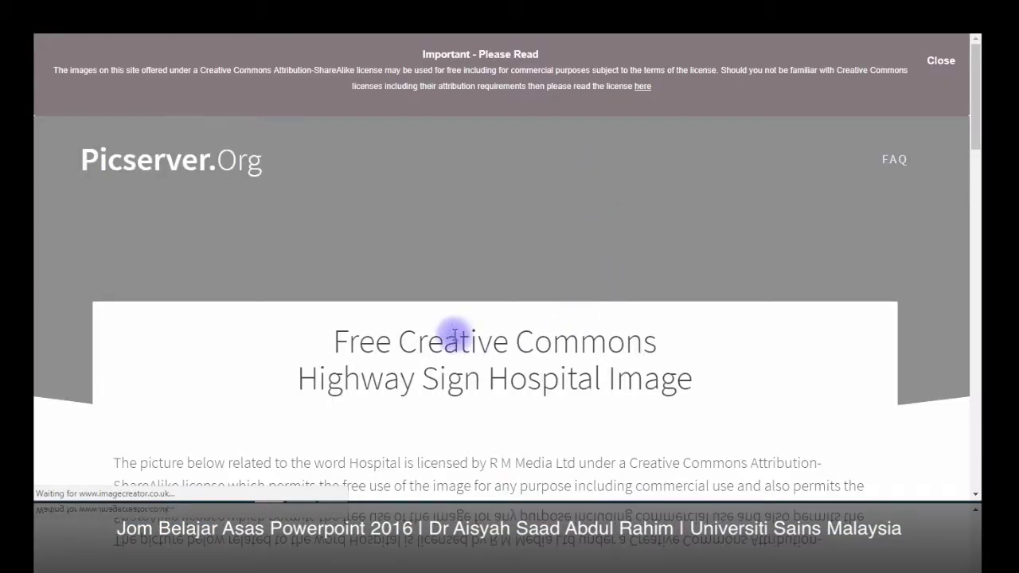
- Enlarge the Hospital road-sign photo to full size on Picserver
scroll(525, 306, down, 3)
scroll(530, 301, up, 2)
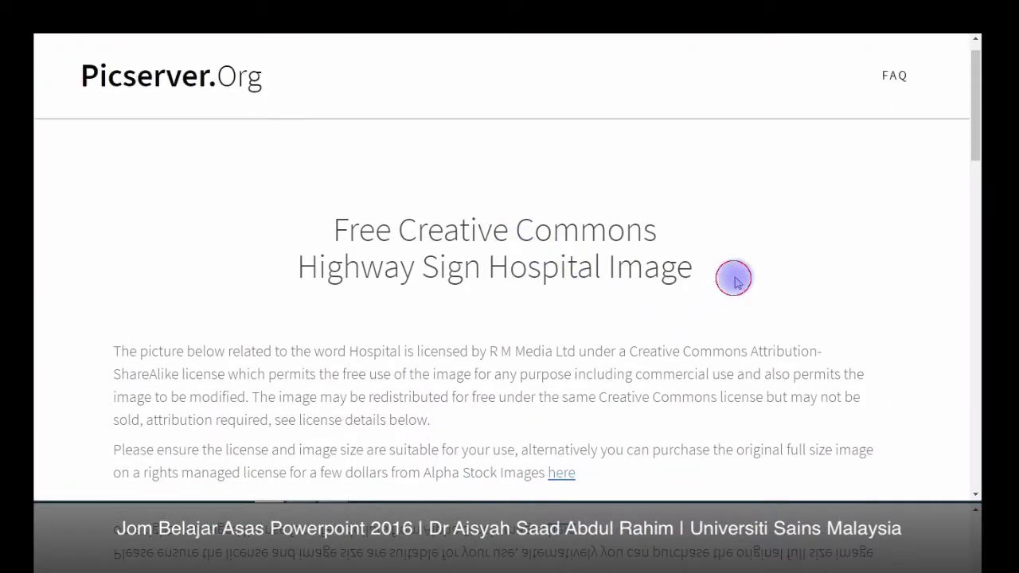
scroll(677, 306, down, 2)
scroll(678, 307, down, 2)
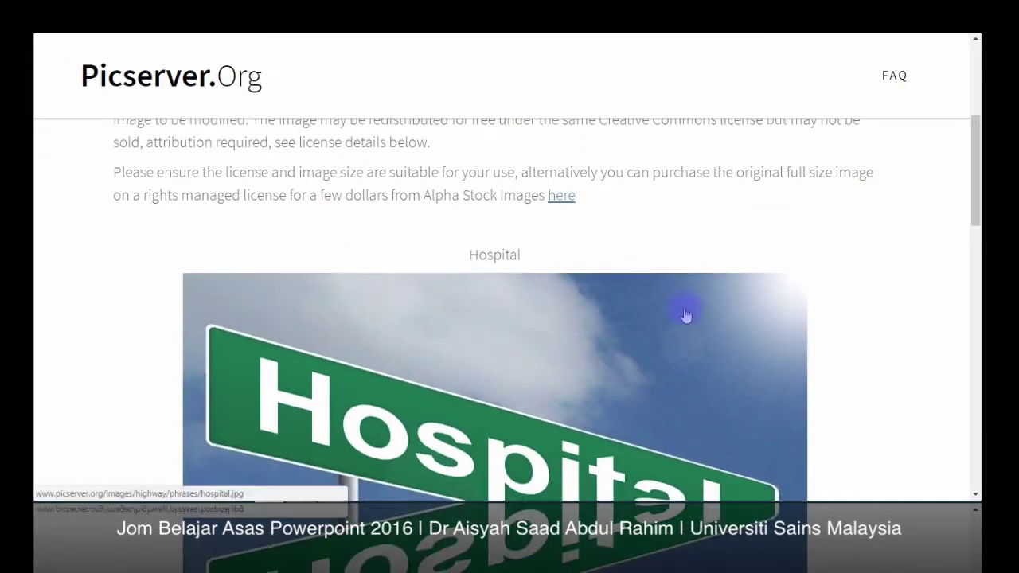
scroll(637, 294, down, 3)
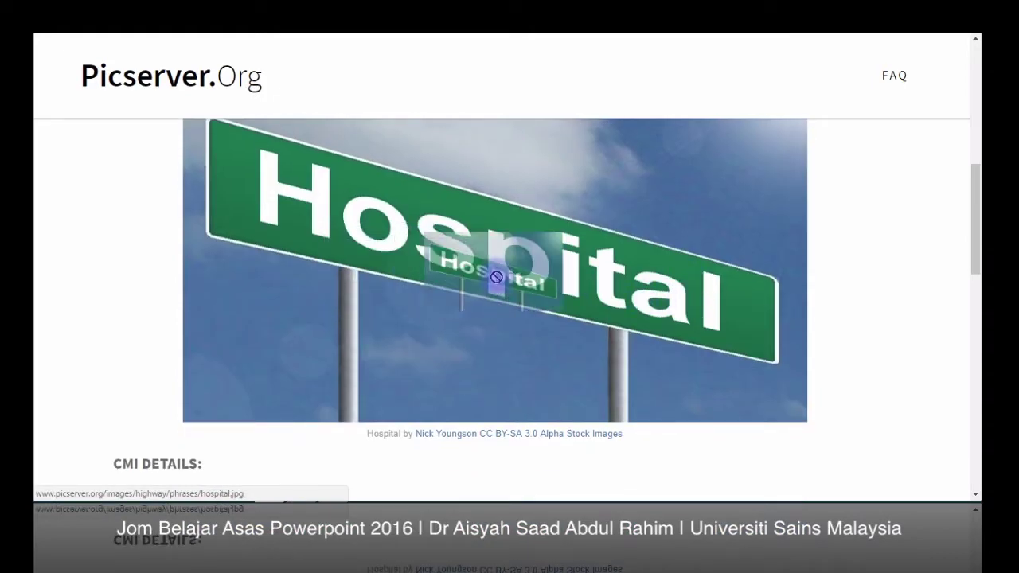
drag(485, 270, 495, 280)
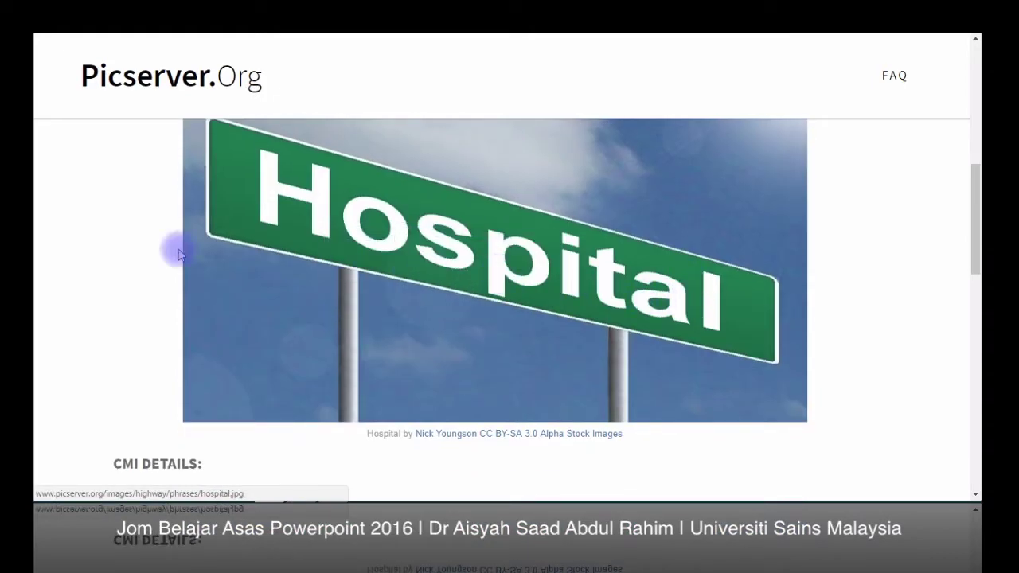
right_click(483, 257)
click(501, 137)
click(469, 255)
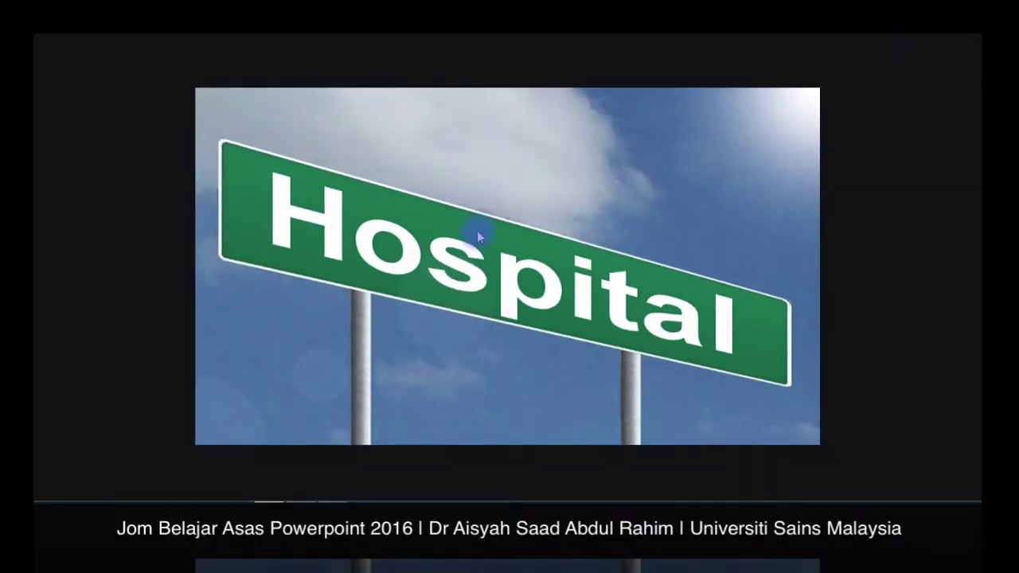
right_click(477, 232)
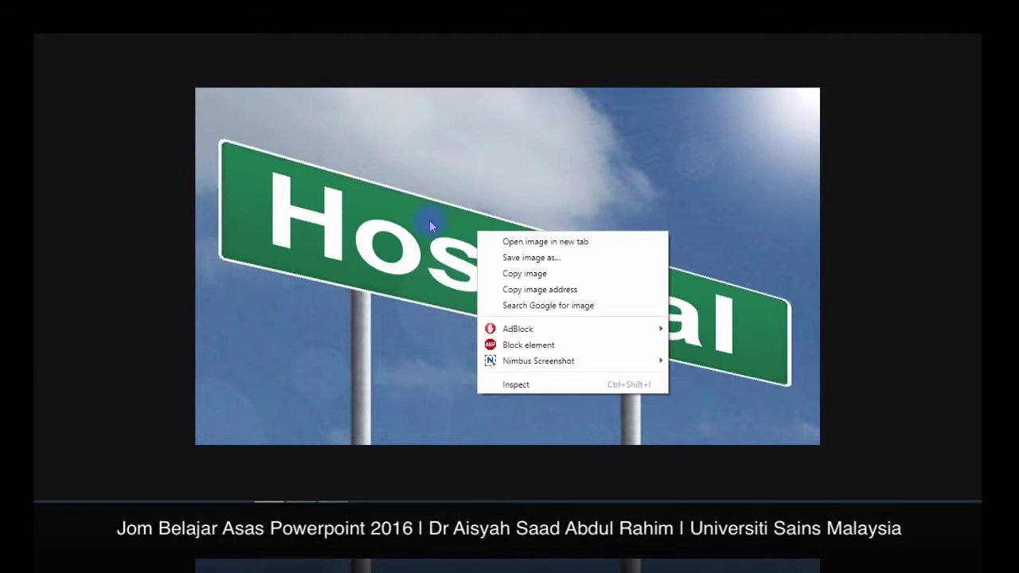
- Save the road-sign photo as hospital.jpg and dismiss the download bar
click(512, 260)
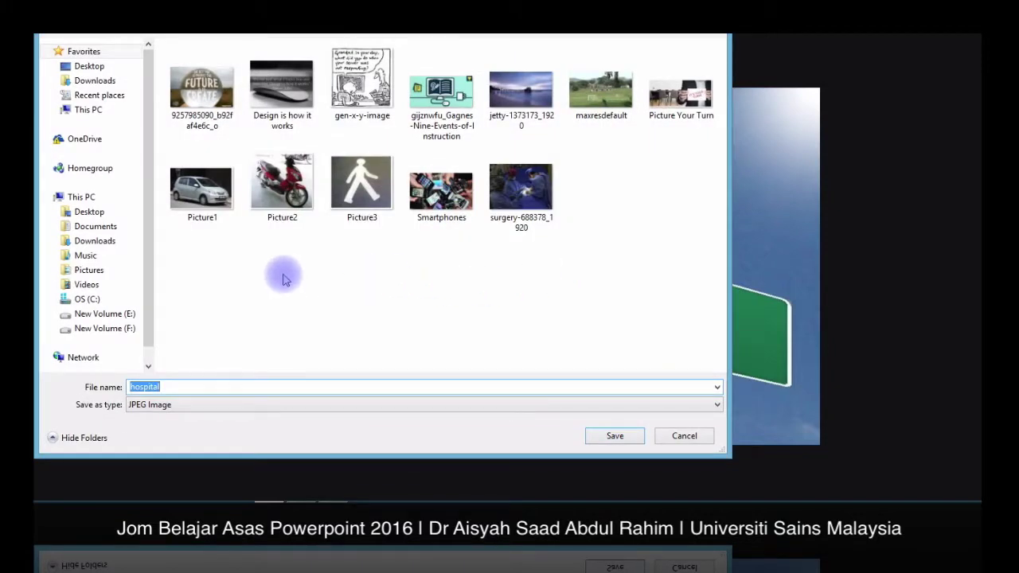
click(616, 440)
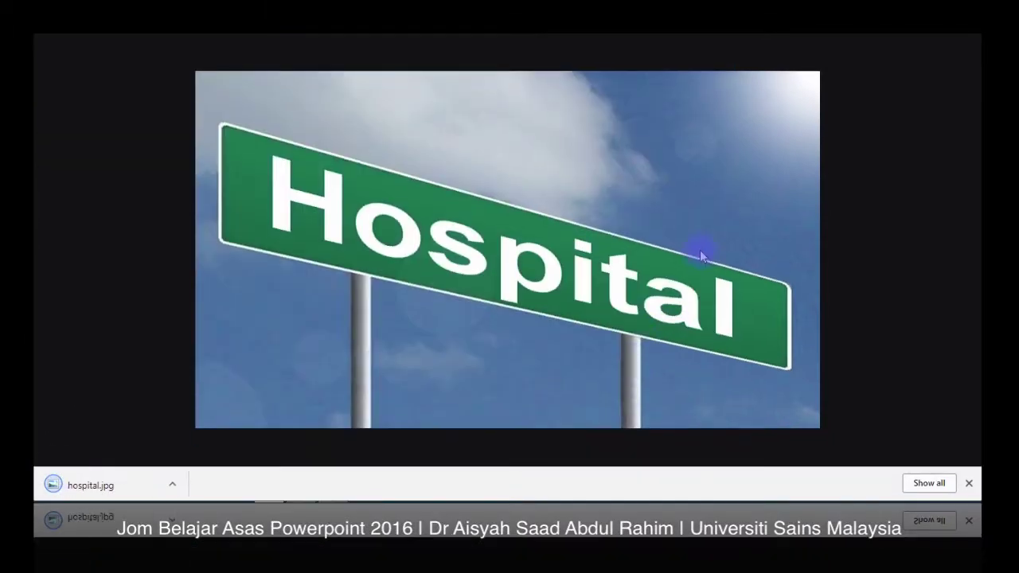
click(969, 485)
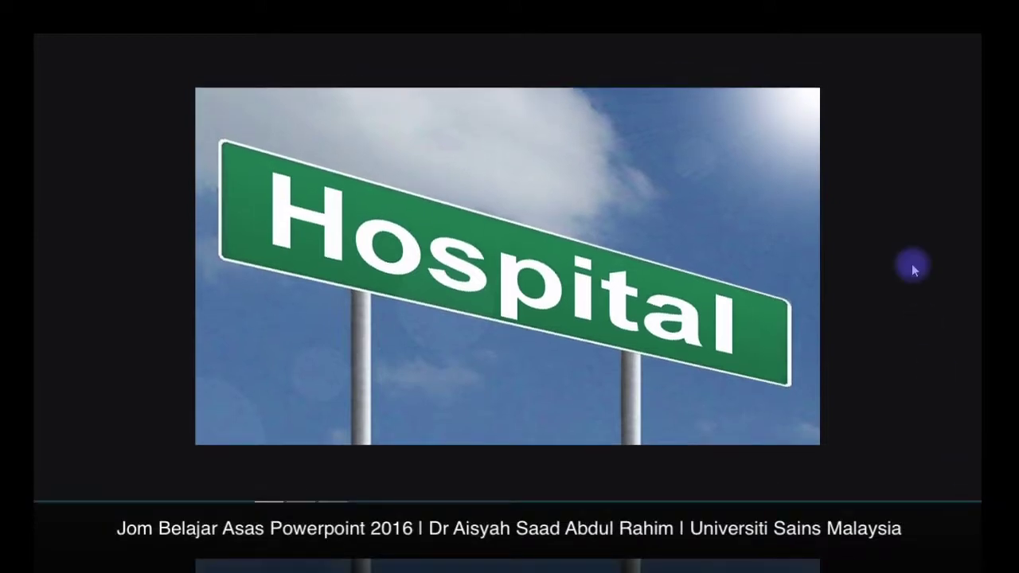
mouse_move(398, 501)
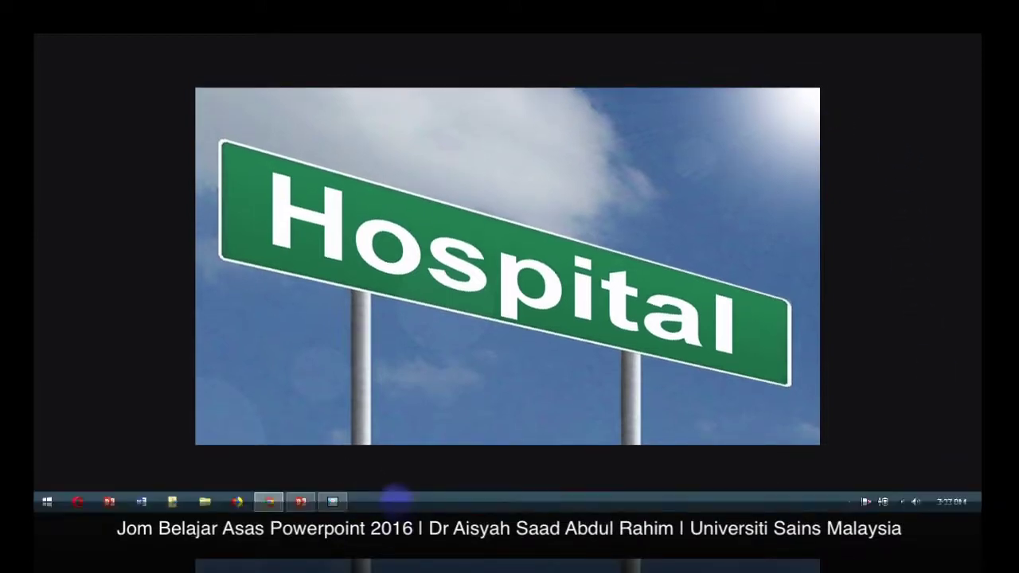
- Back in PowerPoint, delete the surgery photo from slide 13
click(301, 491)
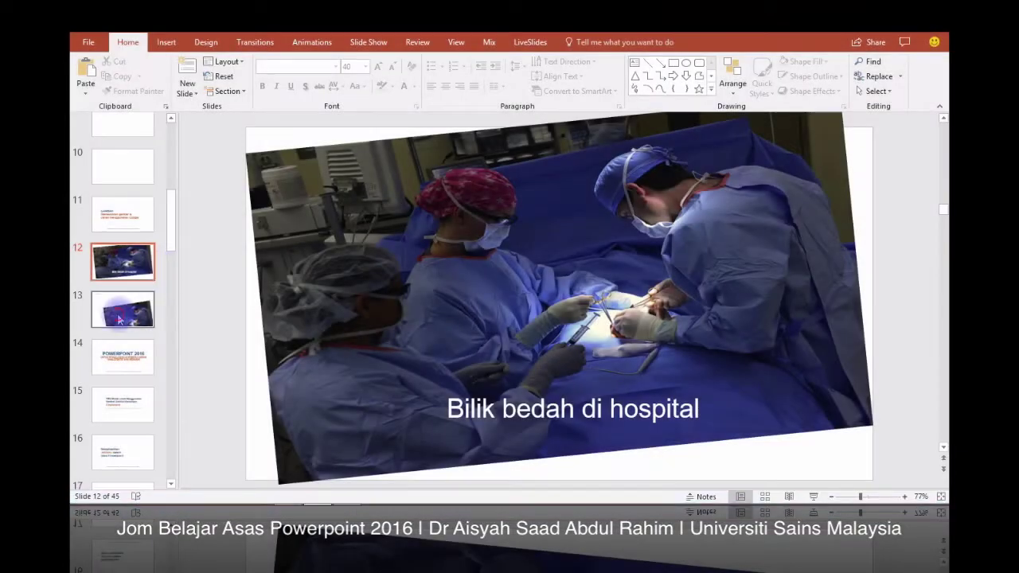
click(122, 309)
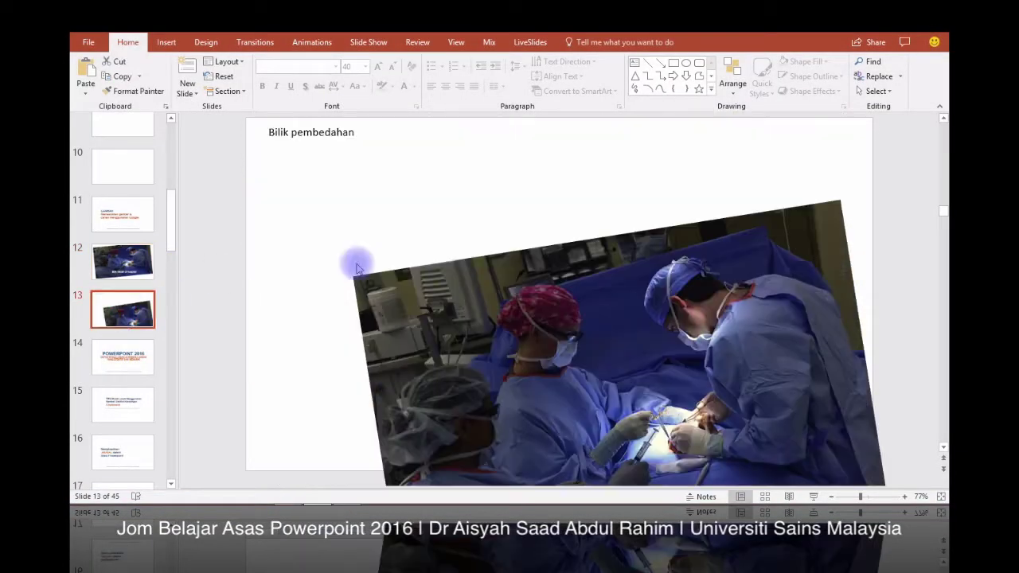
click(472, 276)
key(Delete)
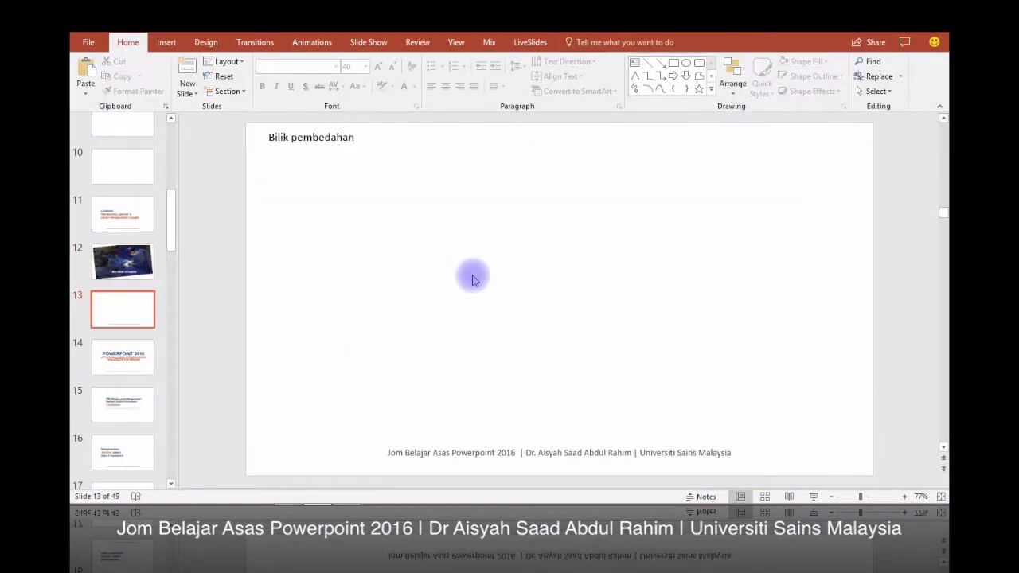
- Replace the title 'Bilik pembedahan' with 'Hospital'
click(342, 139)
triple_click(340, 141)
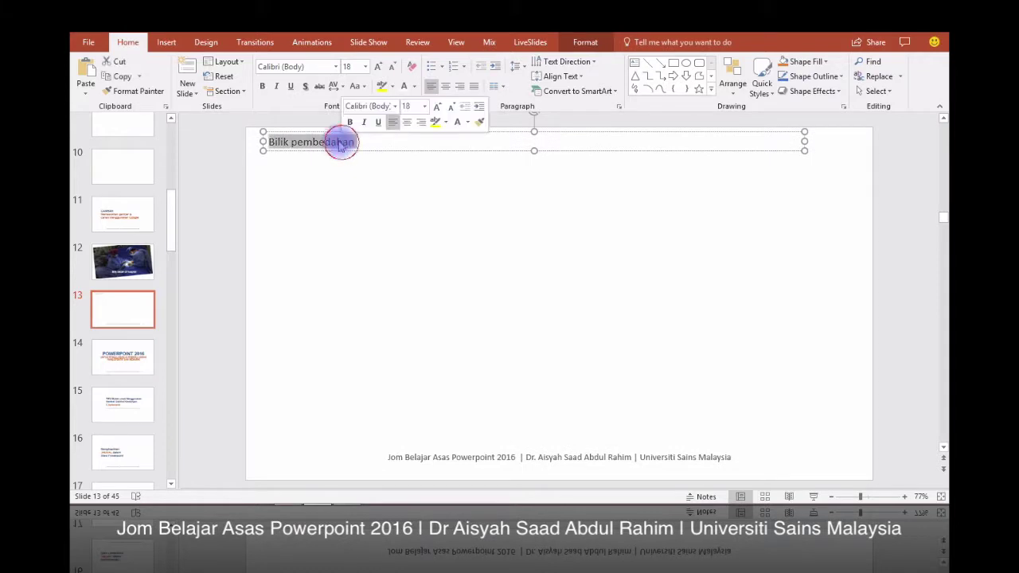
text(Hosp)
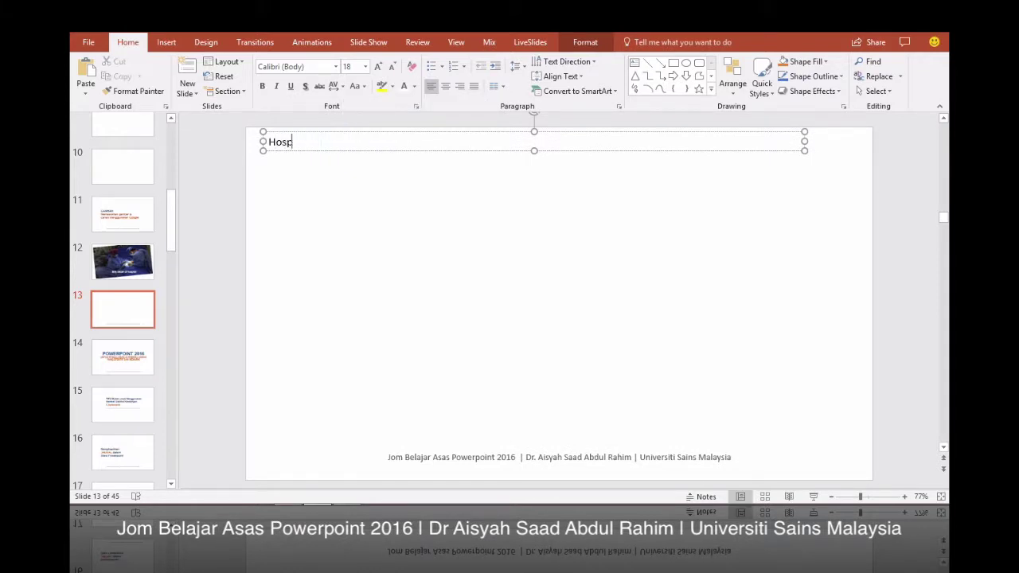
text(ital)
click(364, 207)
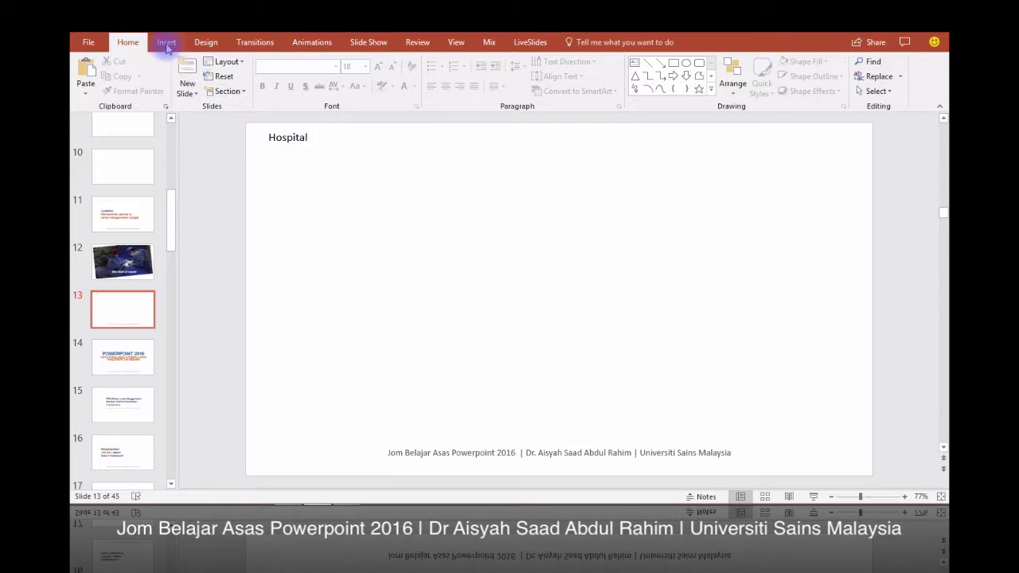
- Insert the hospital photo from the Images folder onto slide 13 and nudge it into place
click(166, 43)
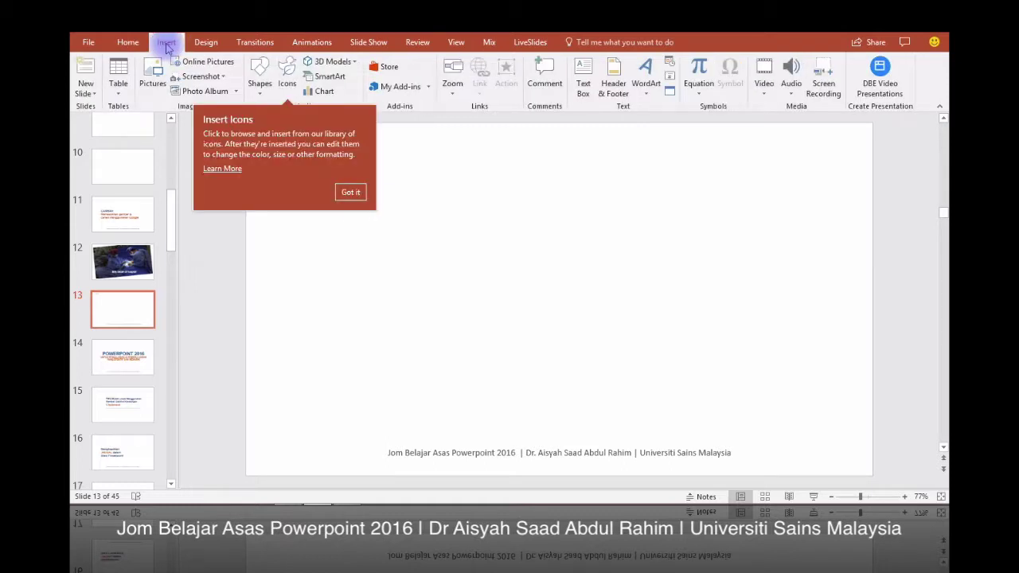
click(351, 192)
click(153, 78)
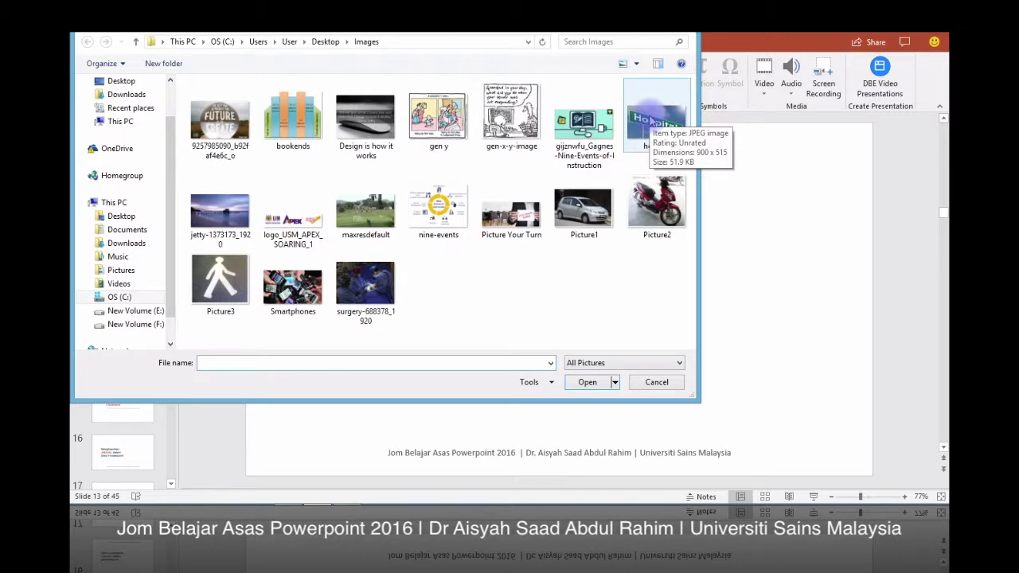
click(651, 119)
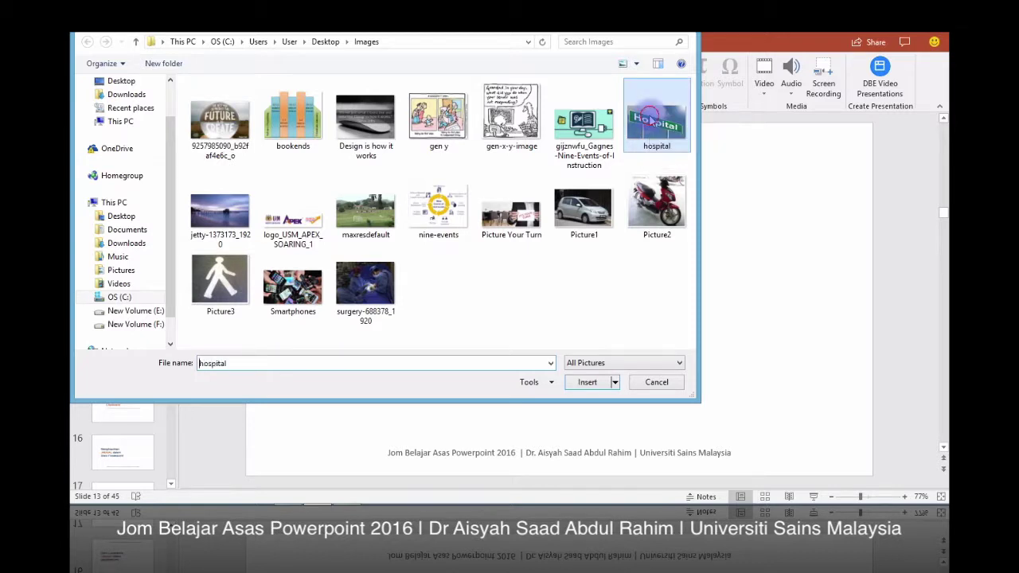
click(586, 383)
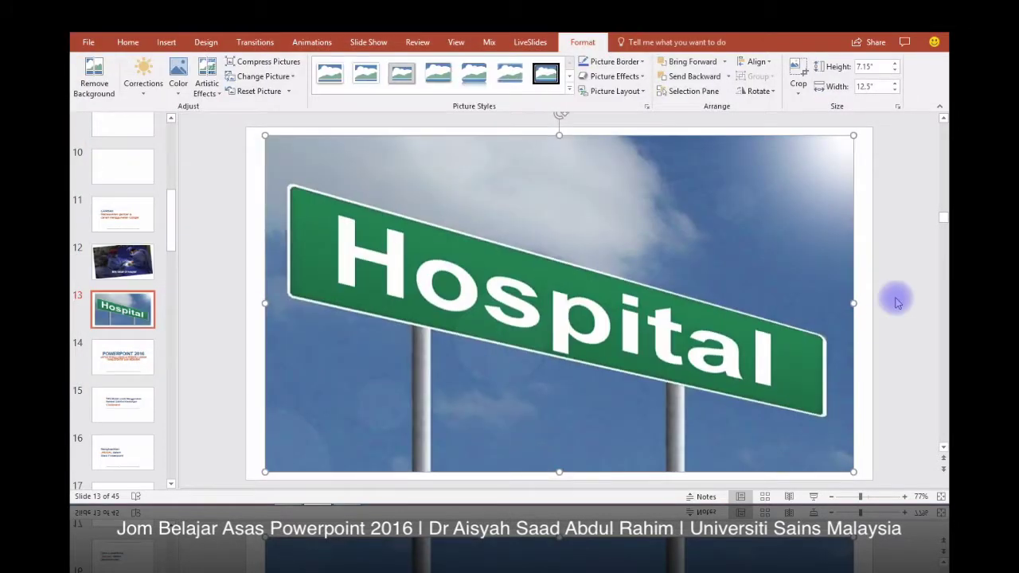
click(895, 299)
drag(548, 223, 547, 223)
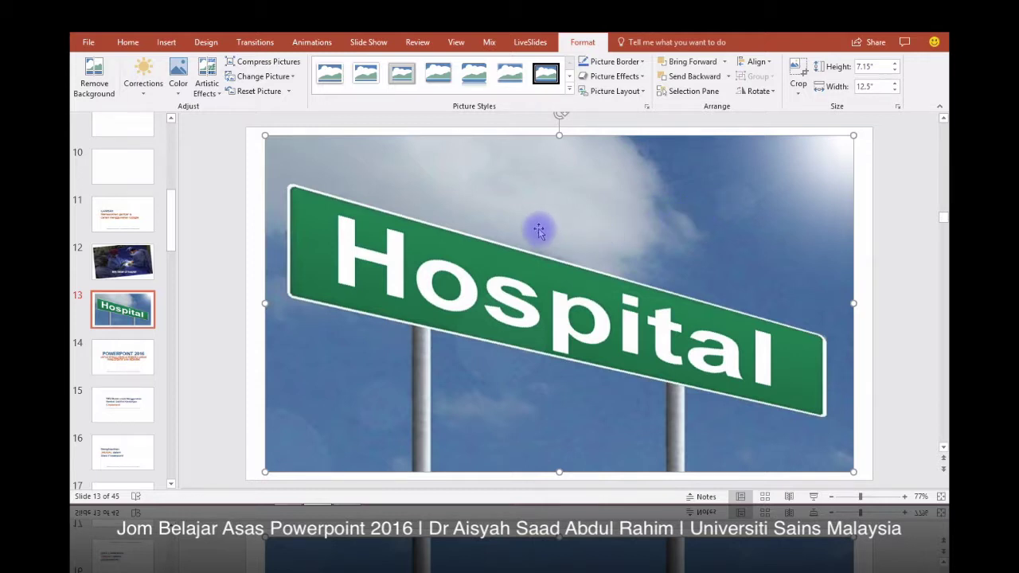
- Move the hospital photo down to uncover the Hospital title
click(916, 242)
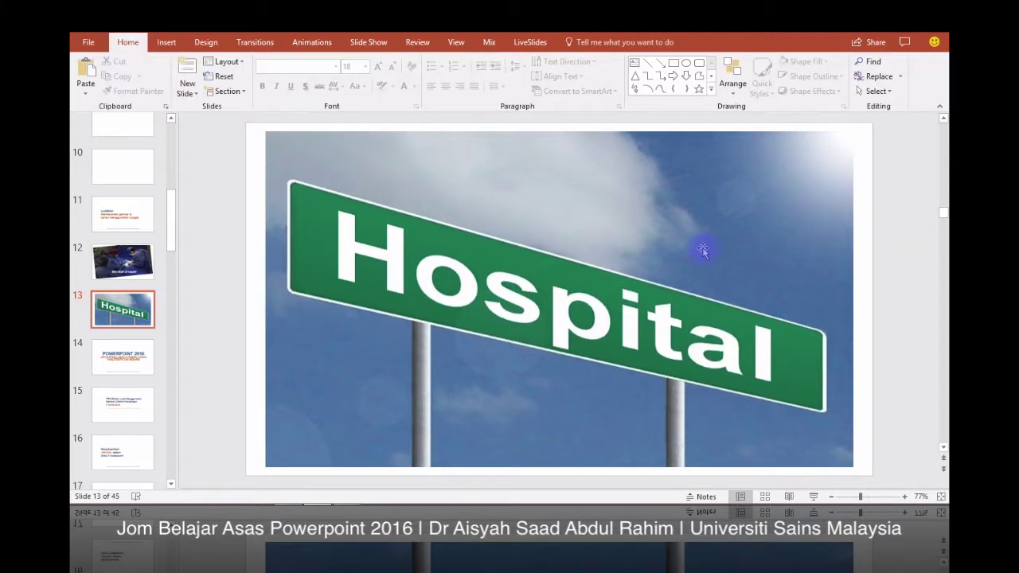
click(703, 250)
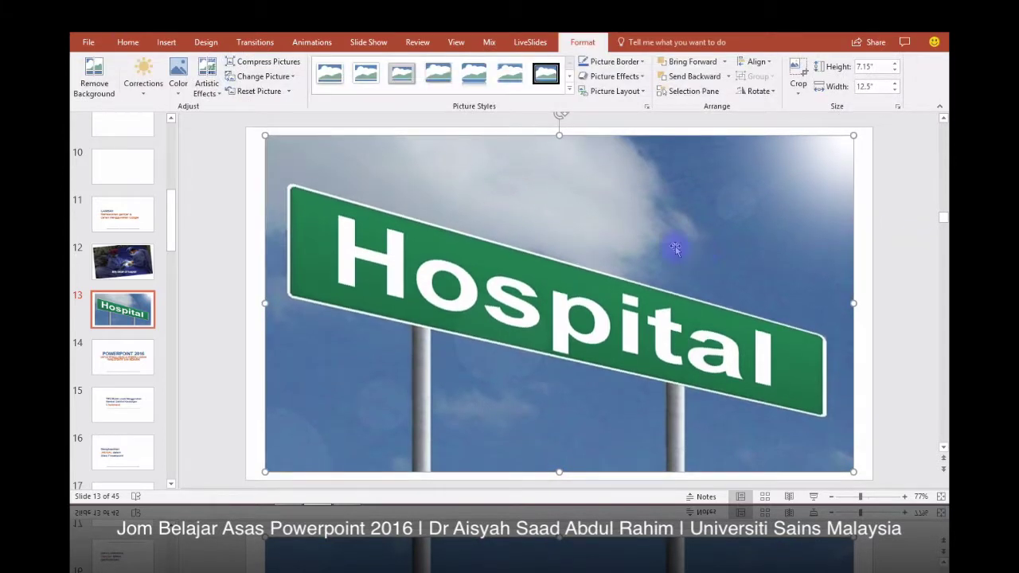
right_click(483, 205)
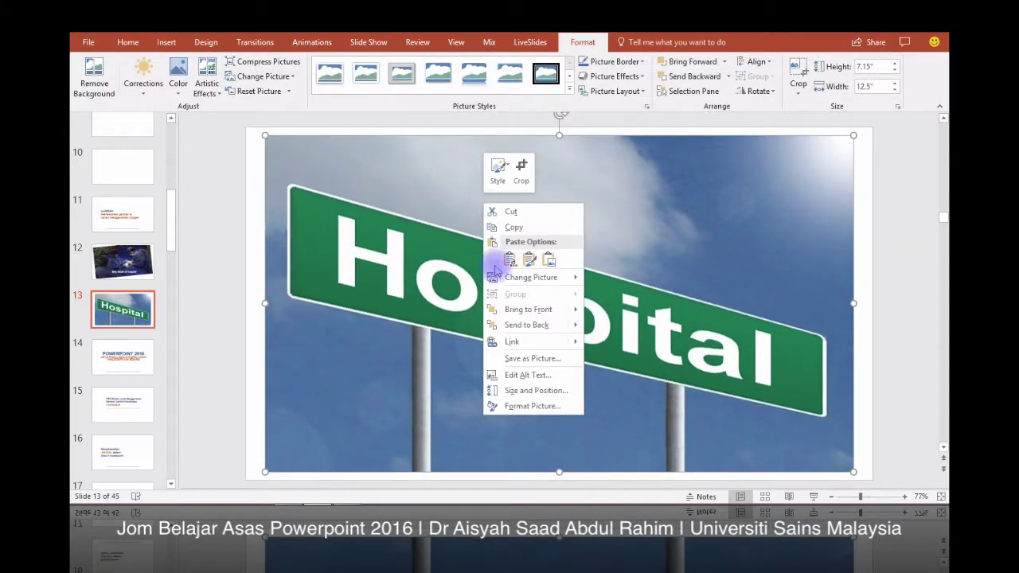
click(256, 173)
click(252, 164)
mouse_move(330, 159)
mouse_down()
mouse_move(341, 231)
mouse_move(323, 164)
mouse_up()
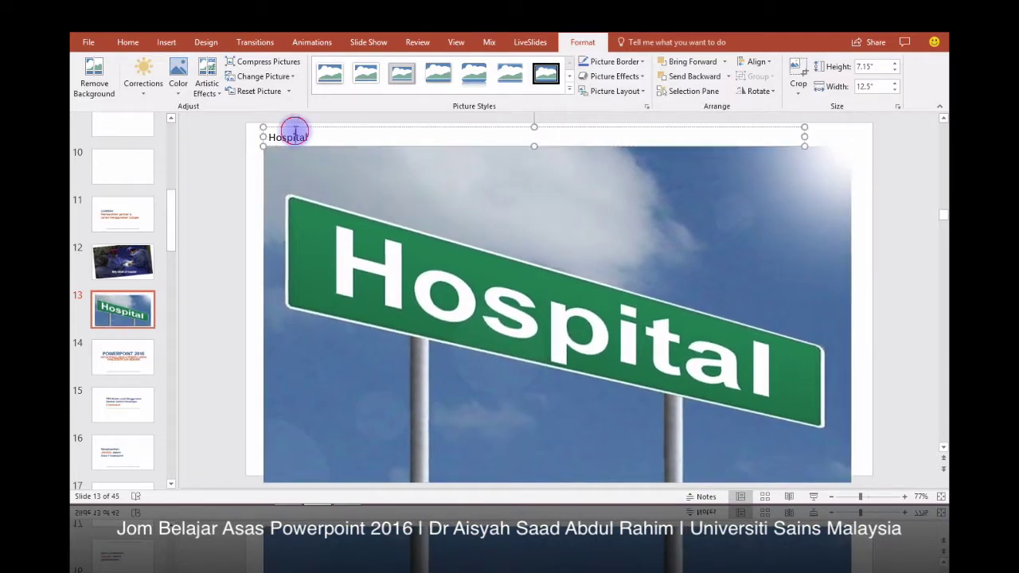
- Set the Hospital title to 66 pt and reposition its box near the slide top
double_click(294, 137)
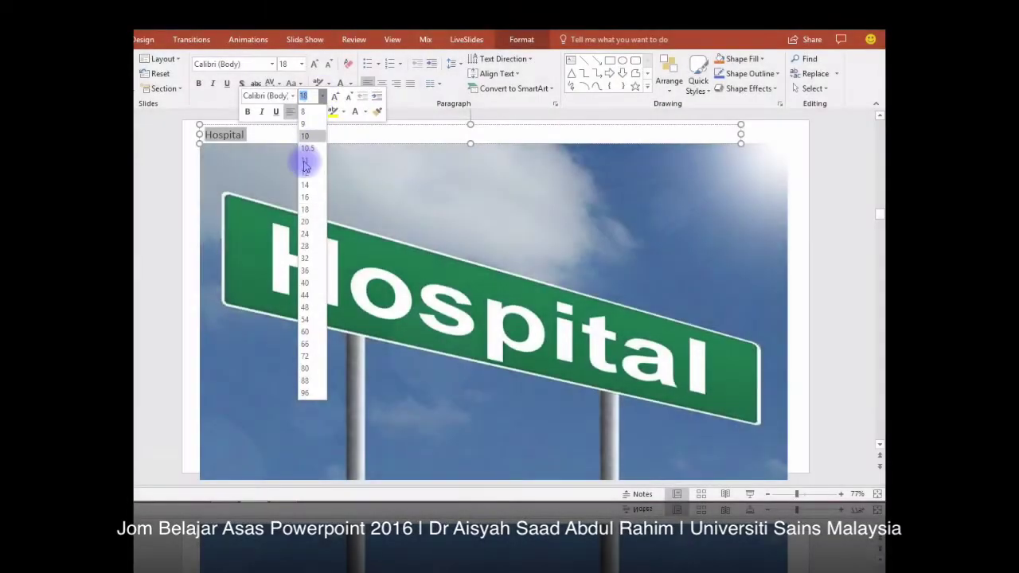
click(318, 347)
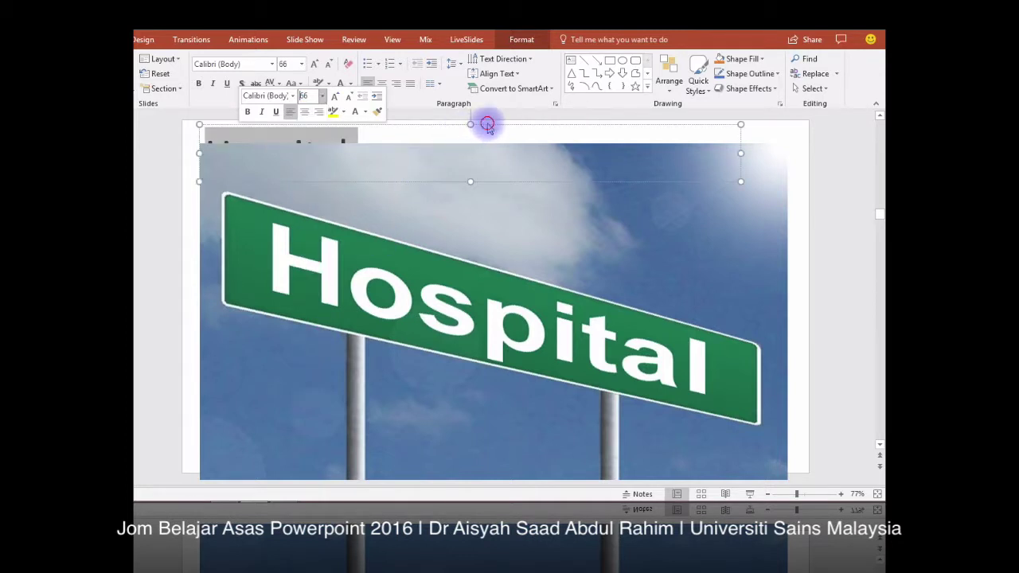
click(481, 125)
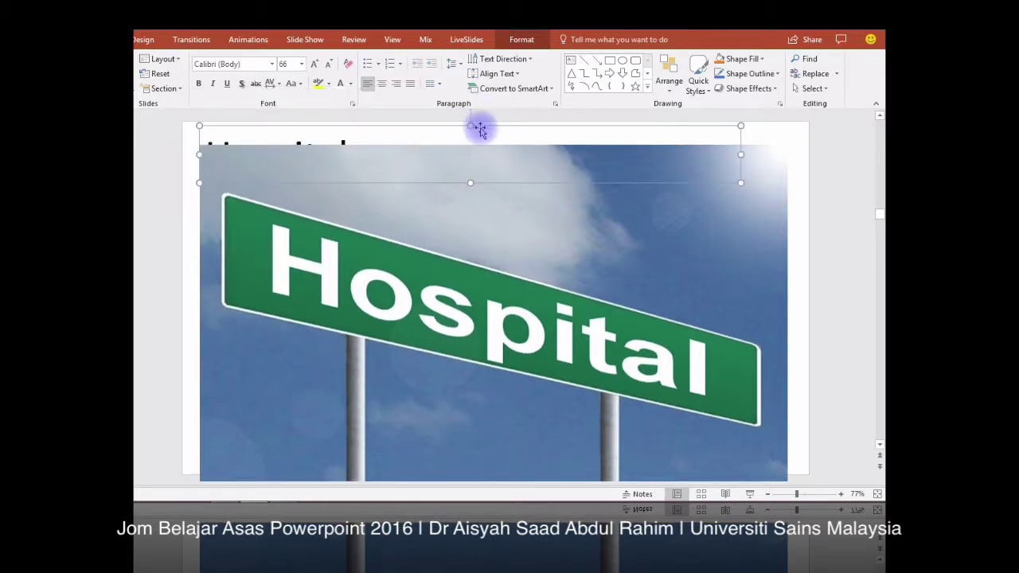
drag(489, 123, 502, 151)
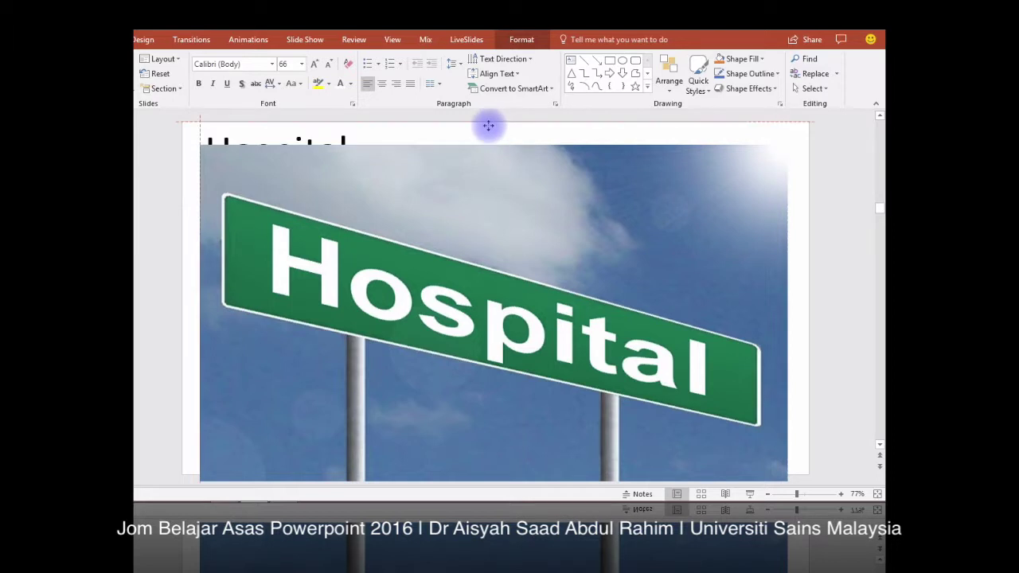
drag(489, 125, 484, 117)
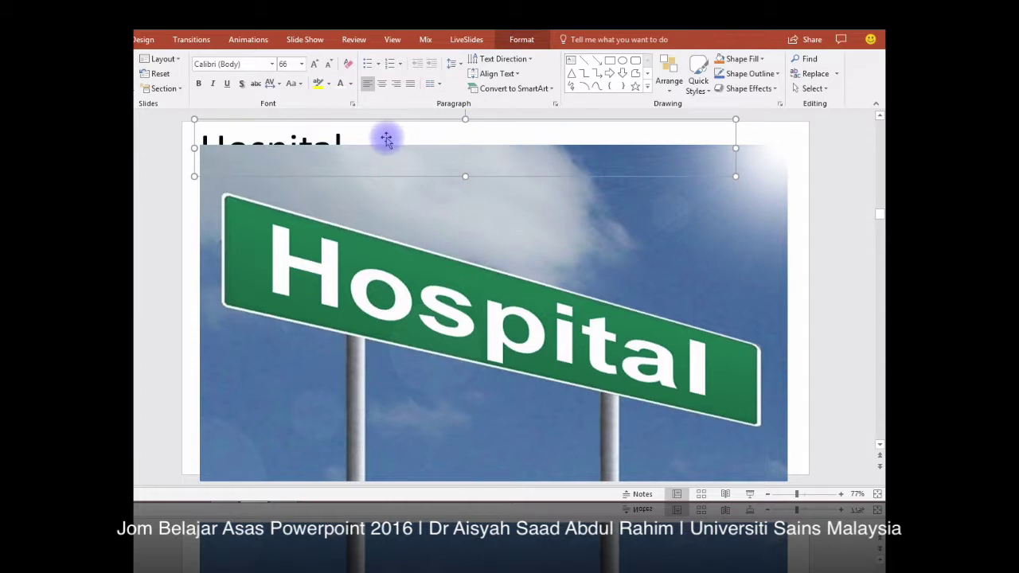
click(504, 204)
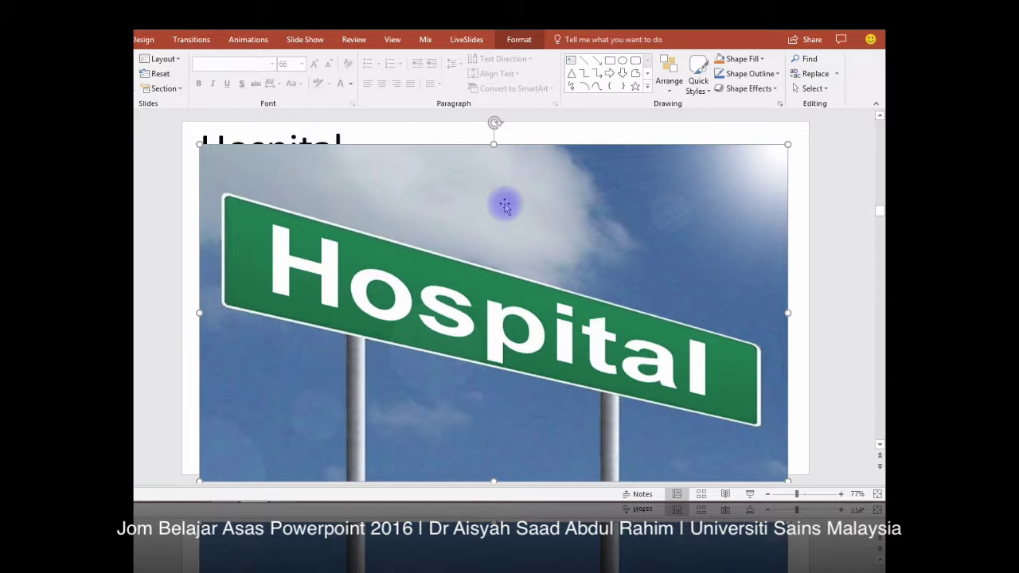
- Send the hospital photo to the back so the Hospital title sits above it
click(403, 126)
click(466, 210)
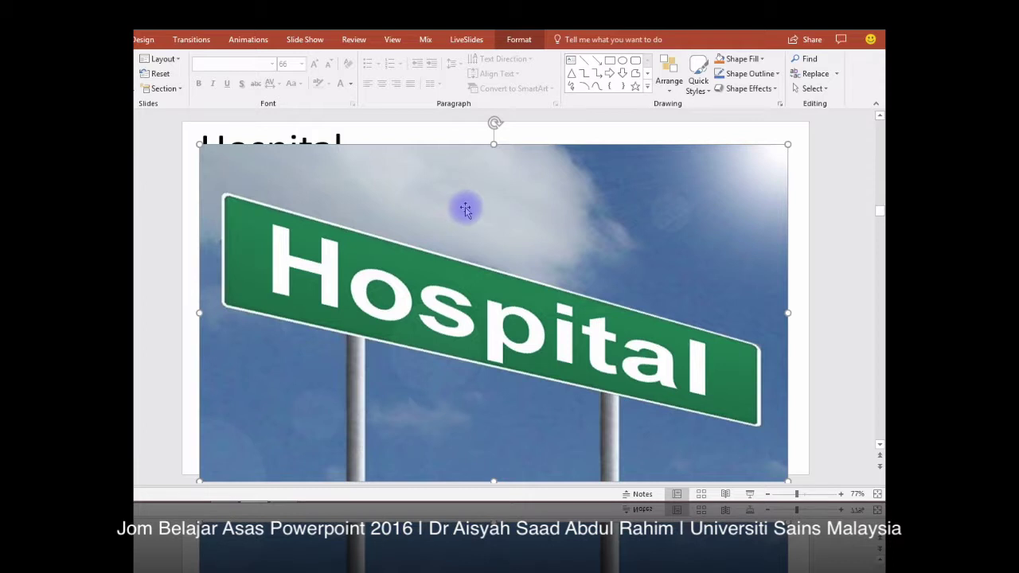
right_click(465, 210)
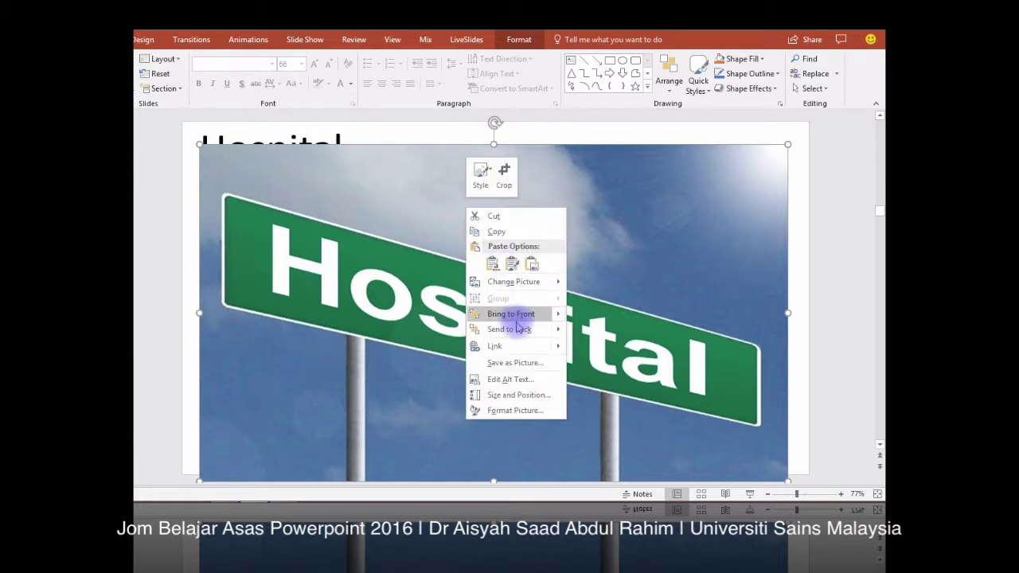
click(509, 330)
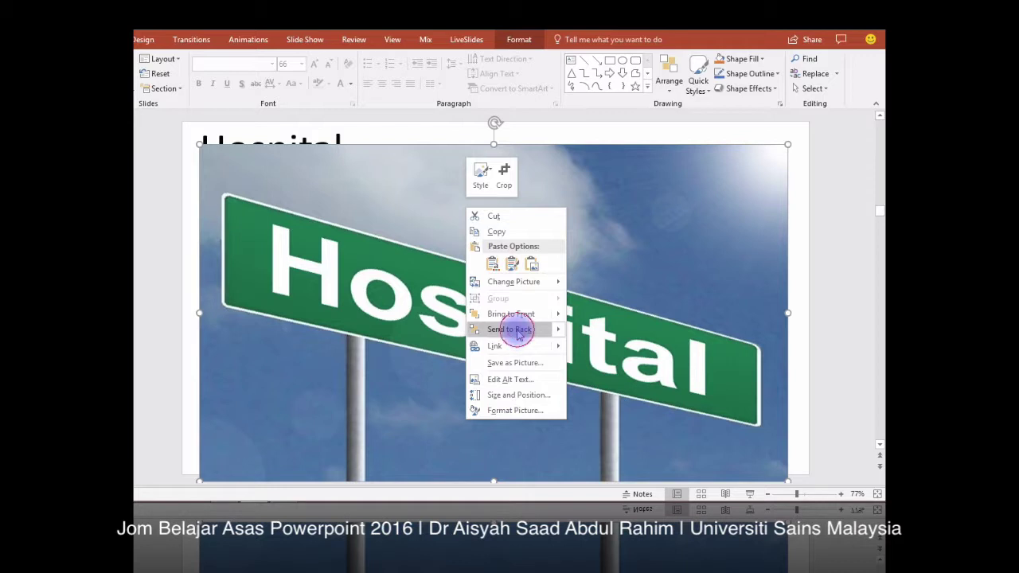
click(188, 272)
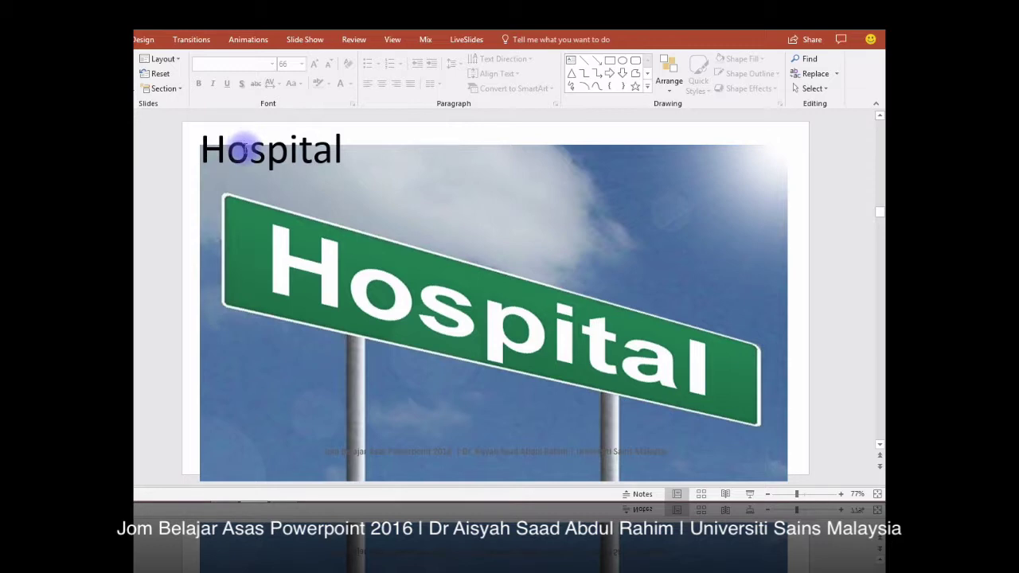
- Move the Hospital title box to the upper centre, center its text, and widen it
click(245, 148)
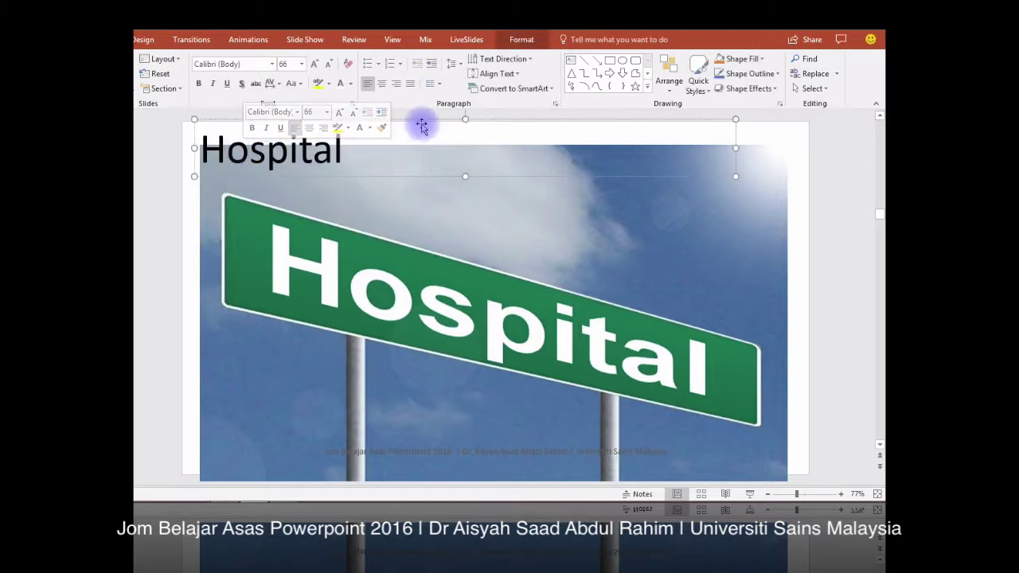
mouse_move(443, 120)
mouse_down()
mouse_move(621, 159)
mouse_move(441, 130)
mouse_move(446, 152)
mouse_up()
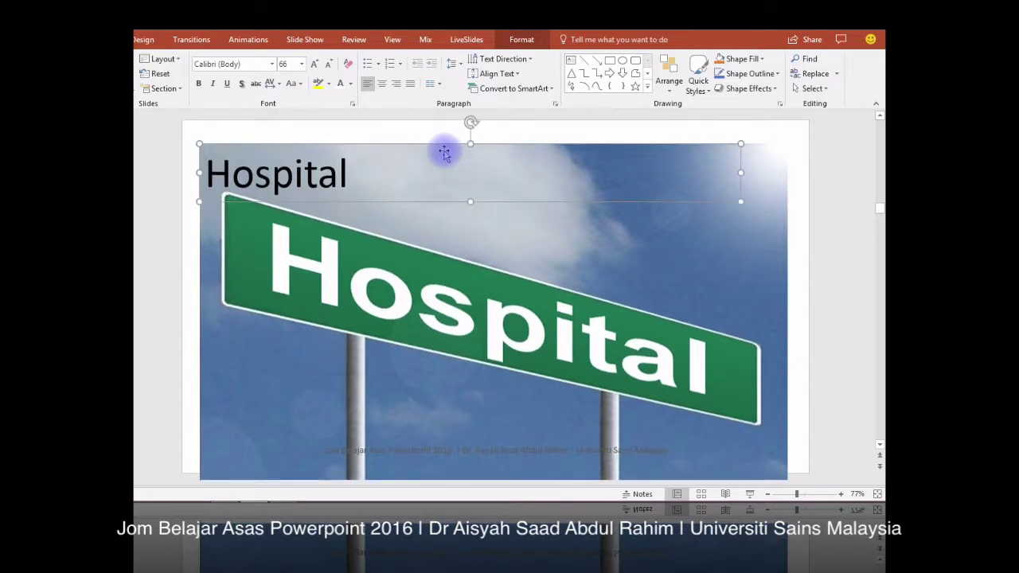
click(381, 83)
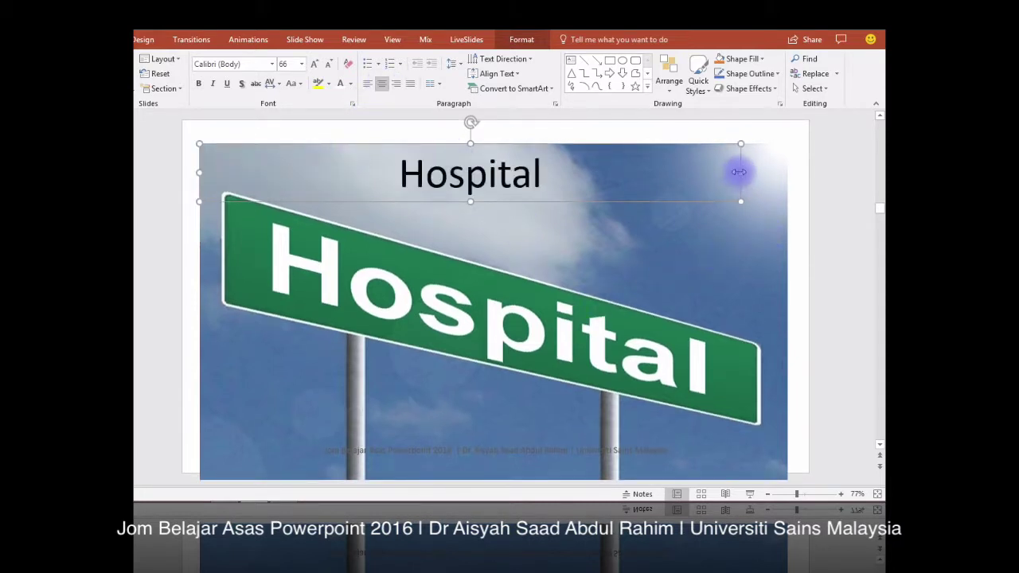
drag(740, 172, 776, 174)
- Colour the Hospital title text dark blue
double_click(530, 179)
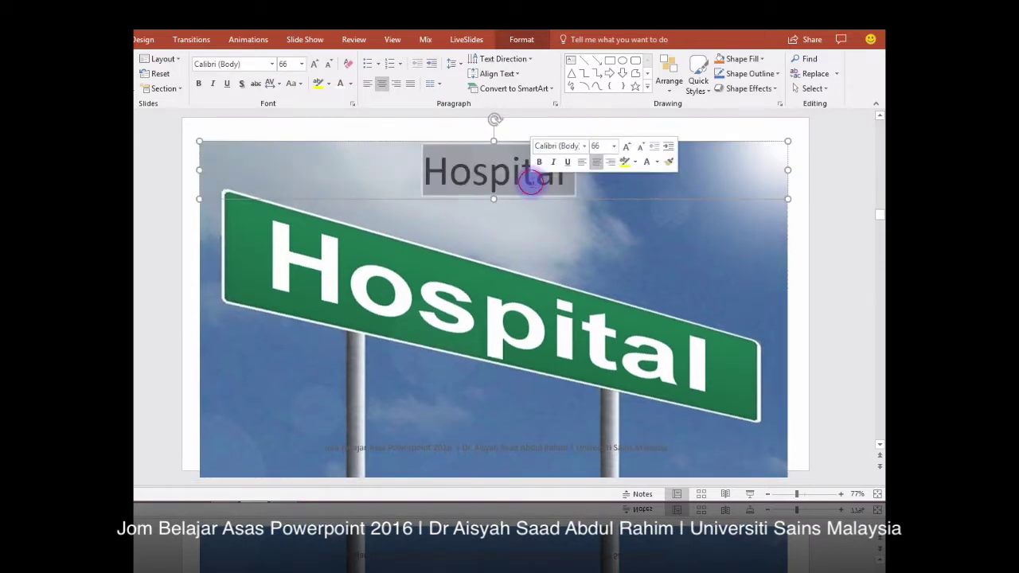
click(657, 162)
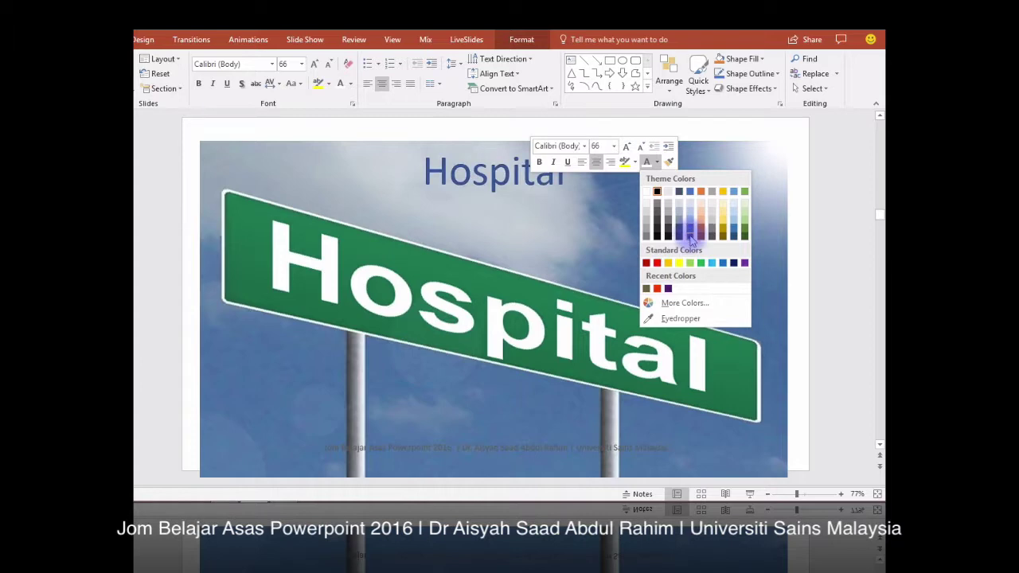
click(689, 235)
click(826, 212)
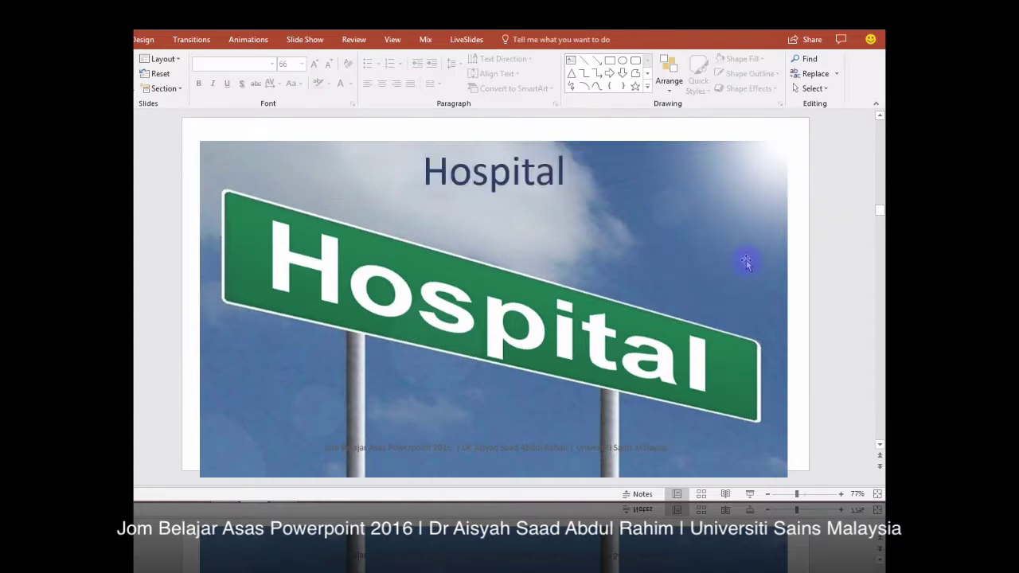
scroll(836, 293, down, 1)
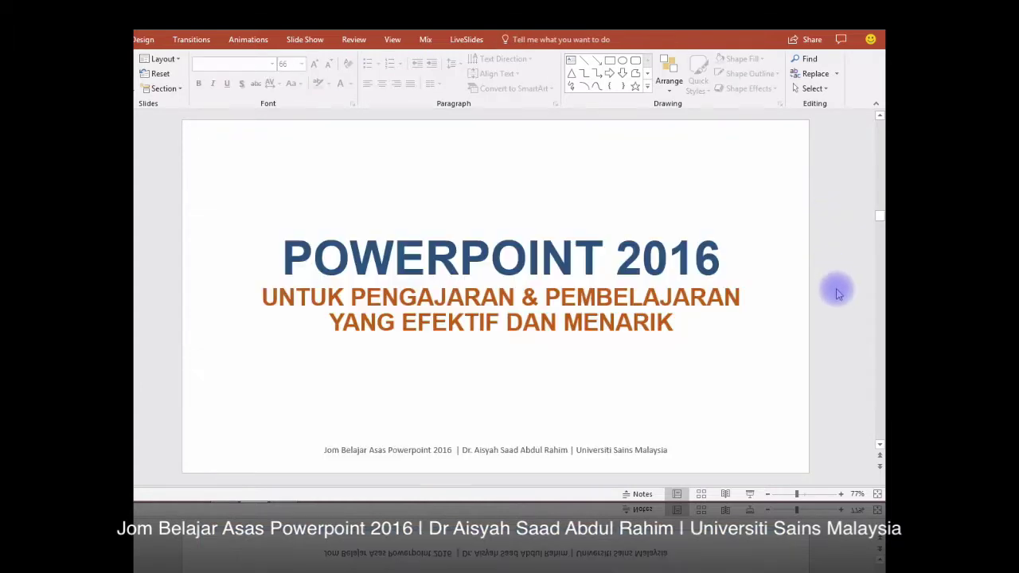
scroll(836, 293, up, 1)
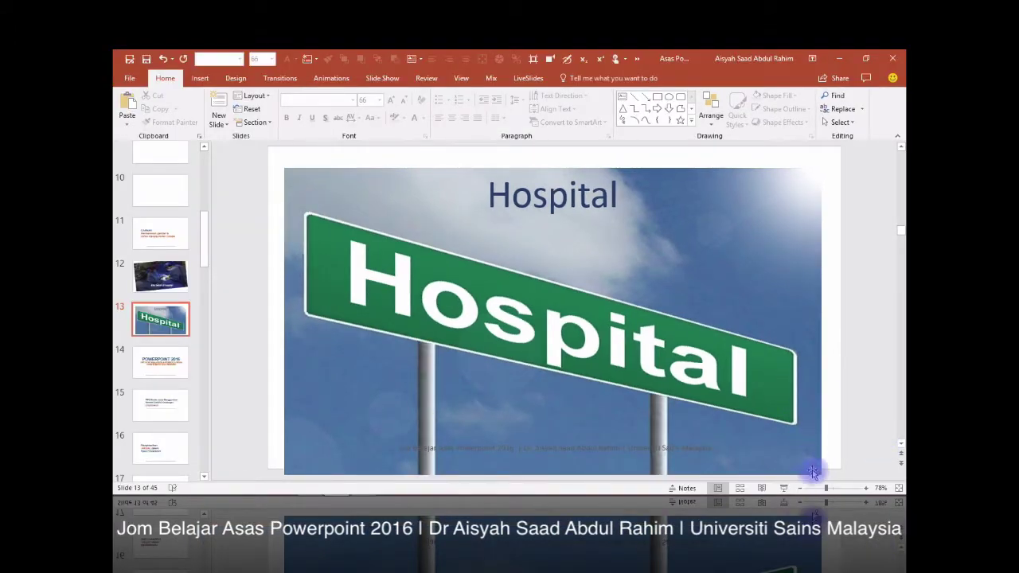
click(783, 488)
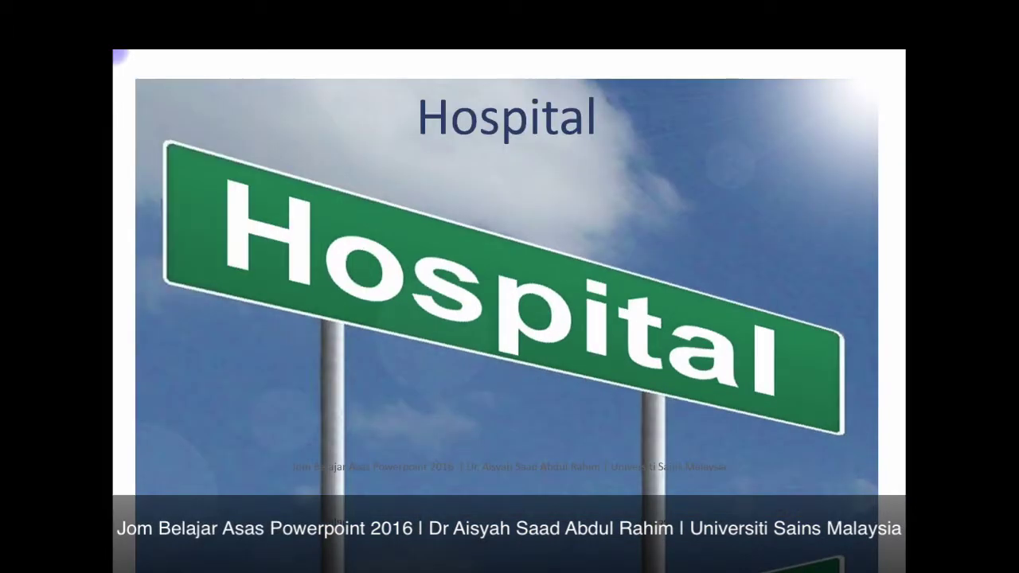
key(Escape)
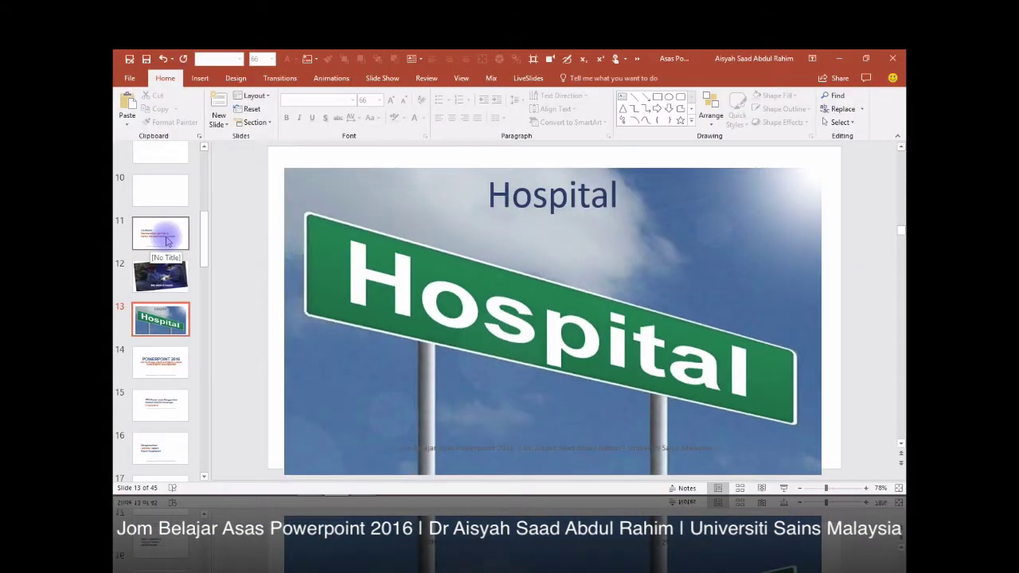